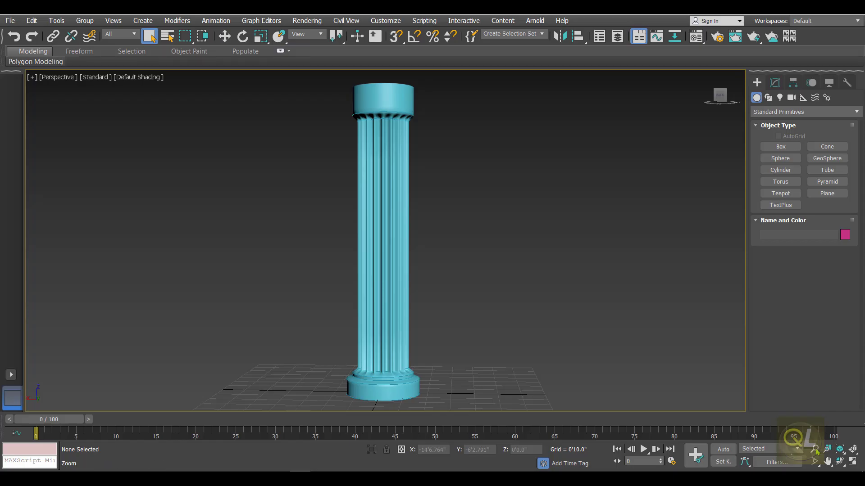
Step: Zoom out in the Perspective view to preview the finished fluted column
left_click(815, 451)
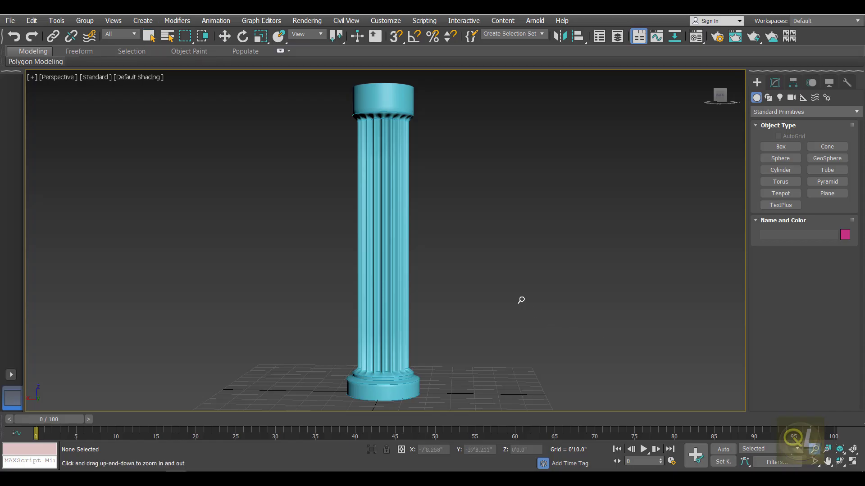
mouse_move(521, 301)
left_mouse_down()
mouse_move(528, 308)
mouse_move(514, 302)
left_mouse_up()
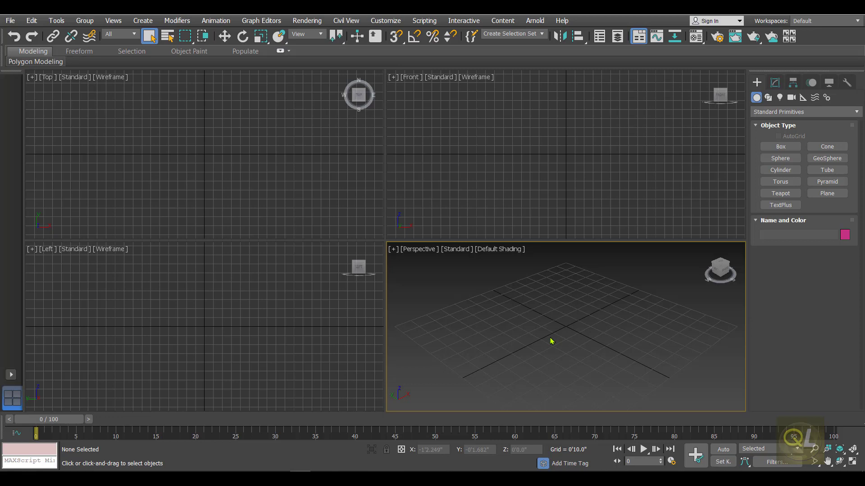
Step: Maximize the Front view and start a Corner-type Line at the origin
left_click(592, 202)
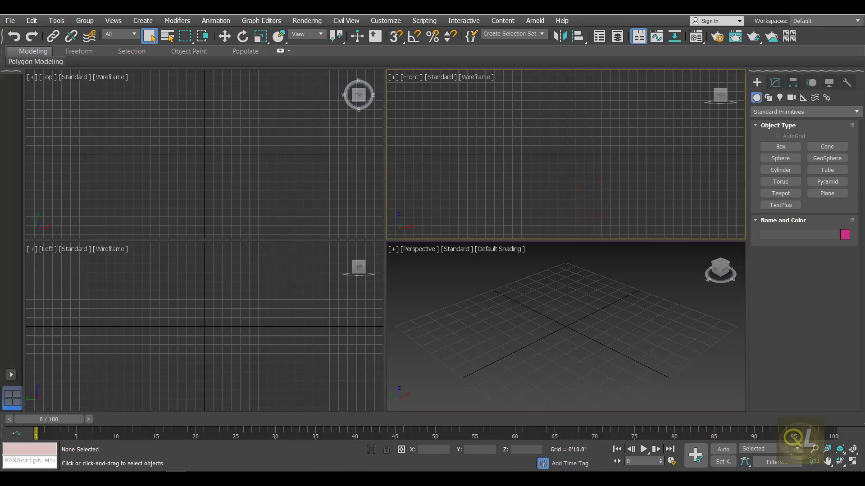
left_click(853, 463)
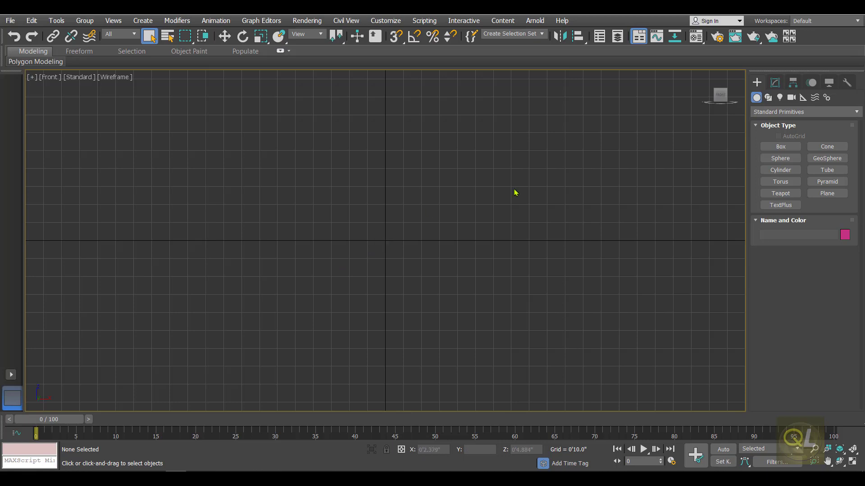
left_click(769, 98)
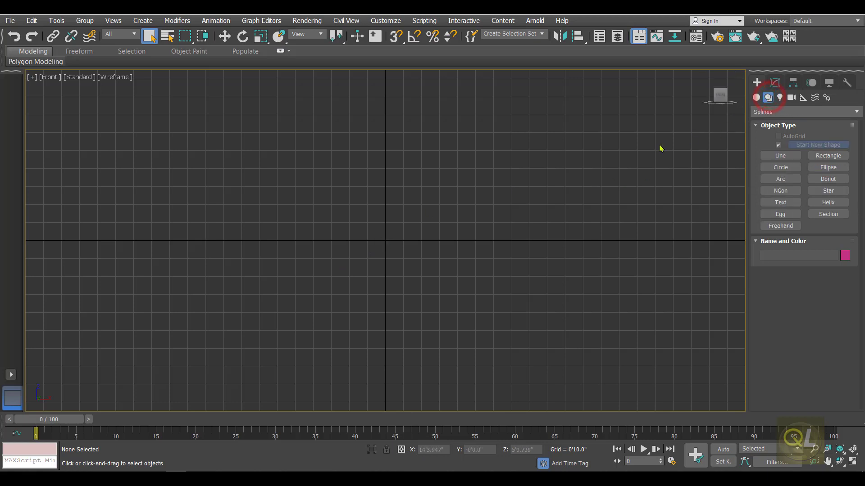
left_click(779, 158)
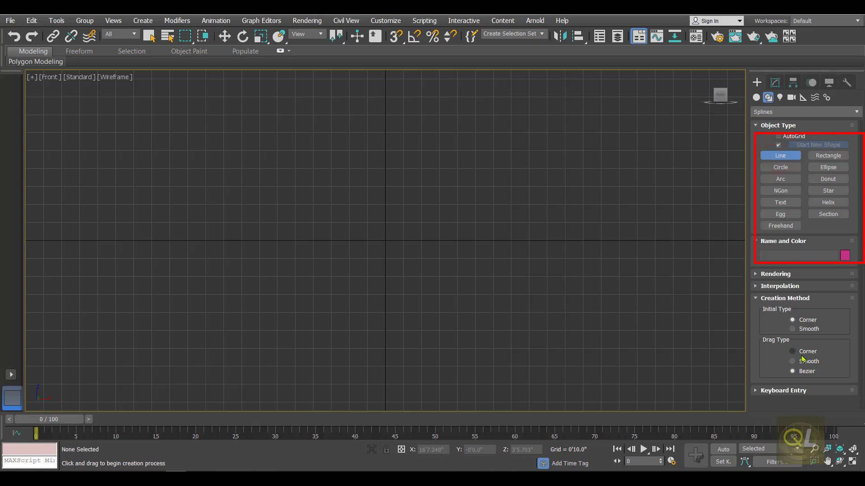
left_click(793, 352)
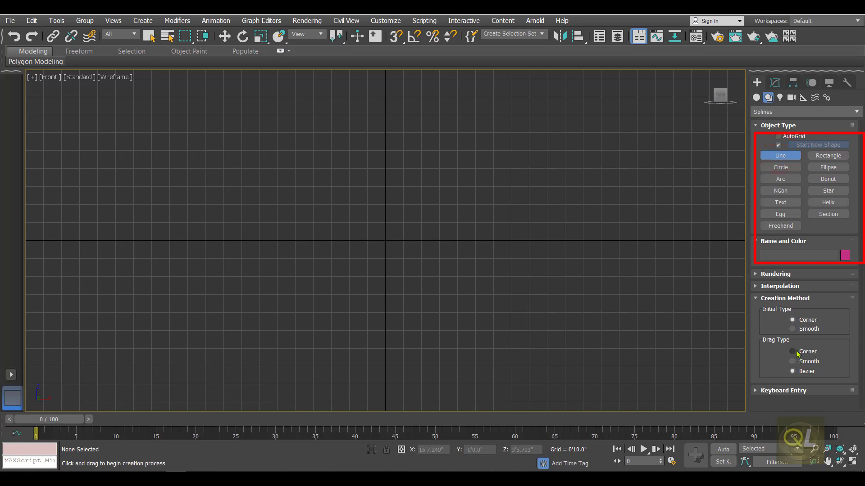
left_click(384, 242)
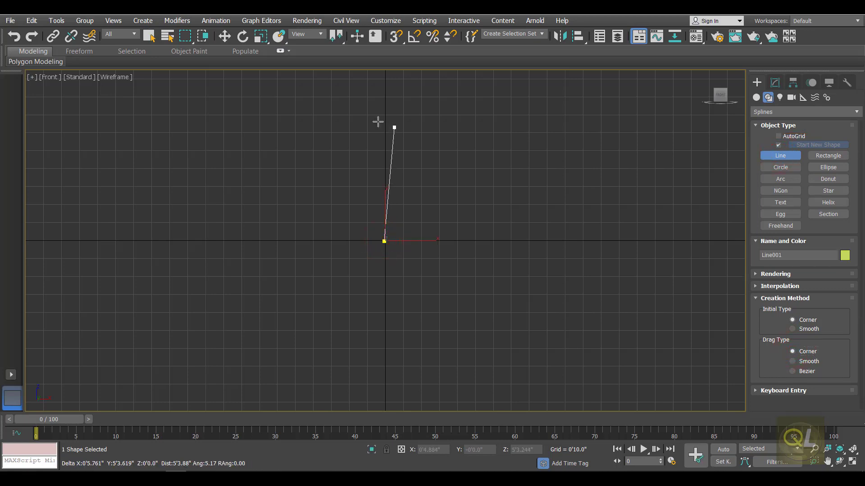
Step: Finish Line001 as a single straight vertical line rising from the origin
left_click(385, 92)
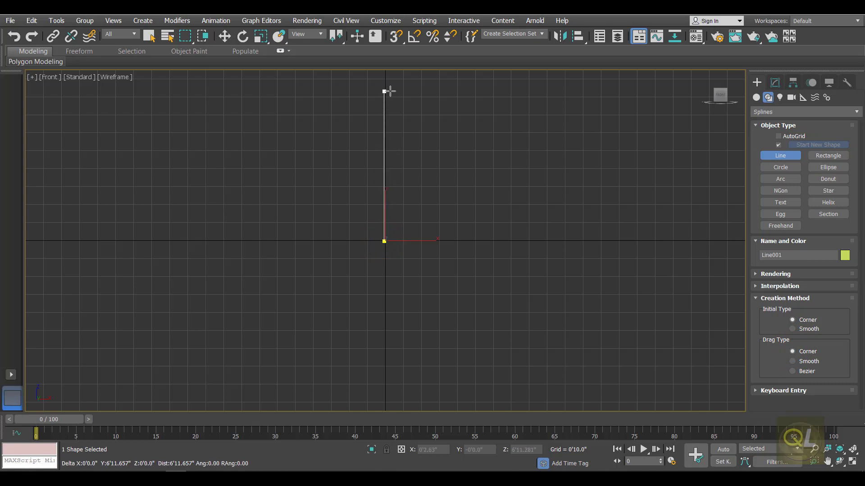
middle_click_drag(386, 106, 385, 219)
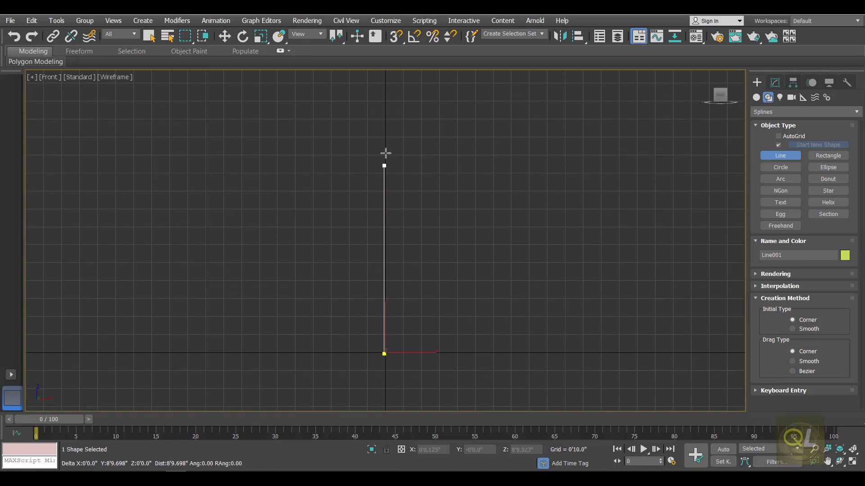
left_click(385, 117)
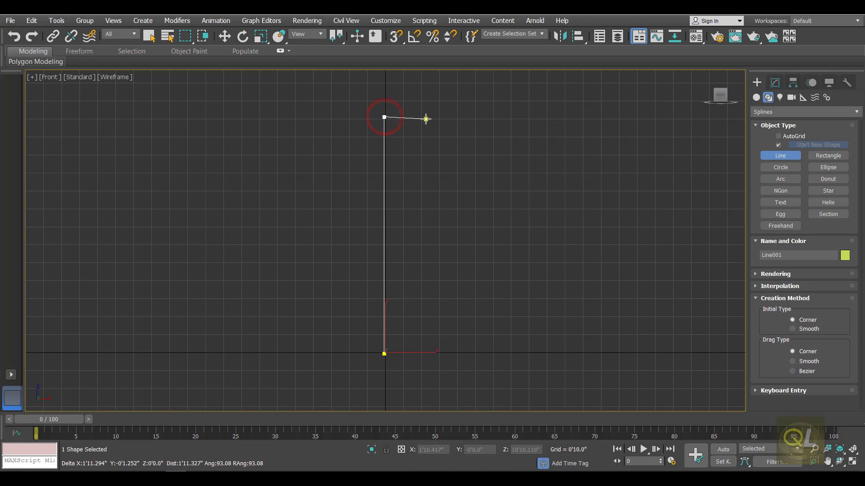
right_click(425, 120)
middle_click_drag(442, 183, 396, 191)
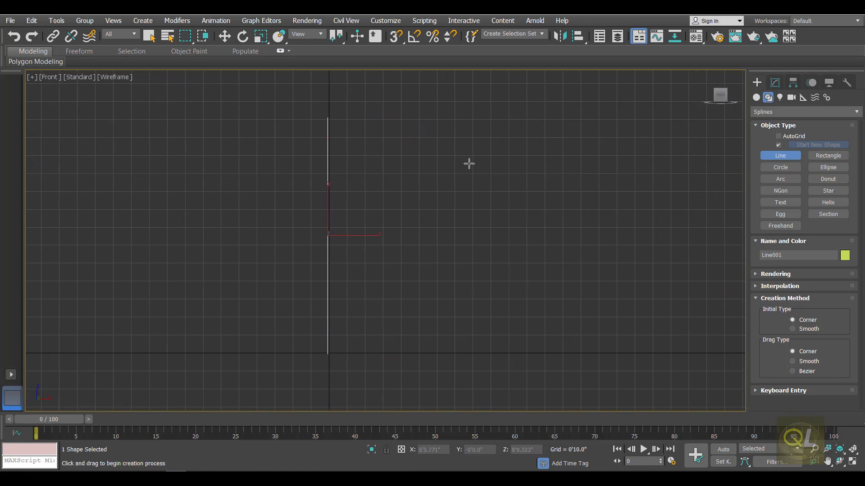
left_click(779, 167)
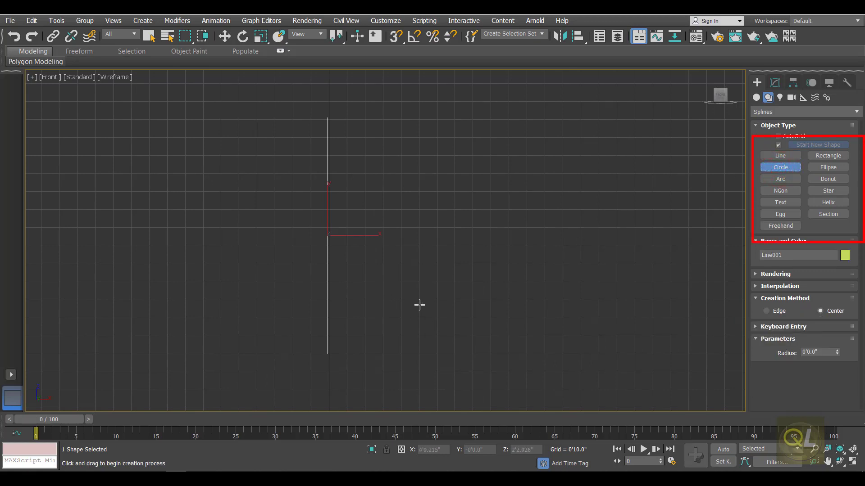
Step: Draw two circles of decreasing size, Circle001 and Circle002, right of the line
left_click_drag(419, 300, 432, 317)
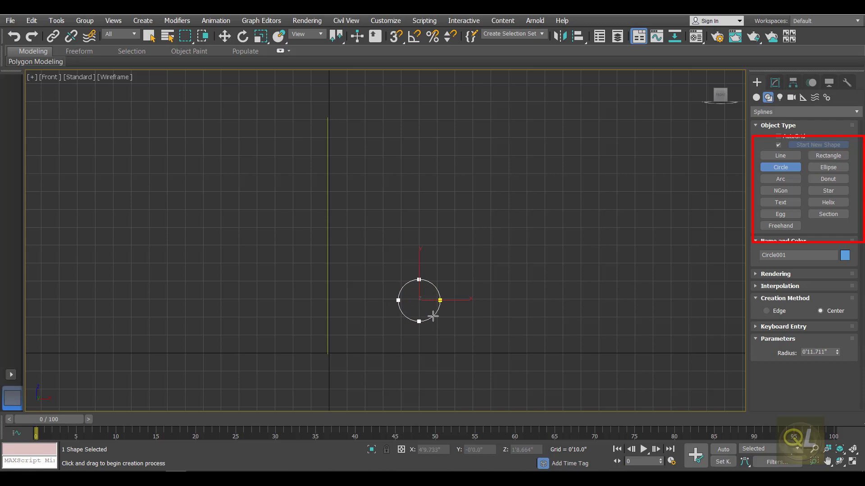
left_click(781, 157)
left_click(782, 168)
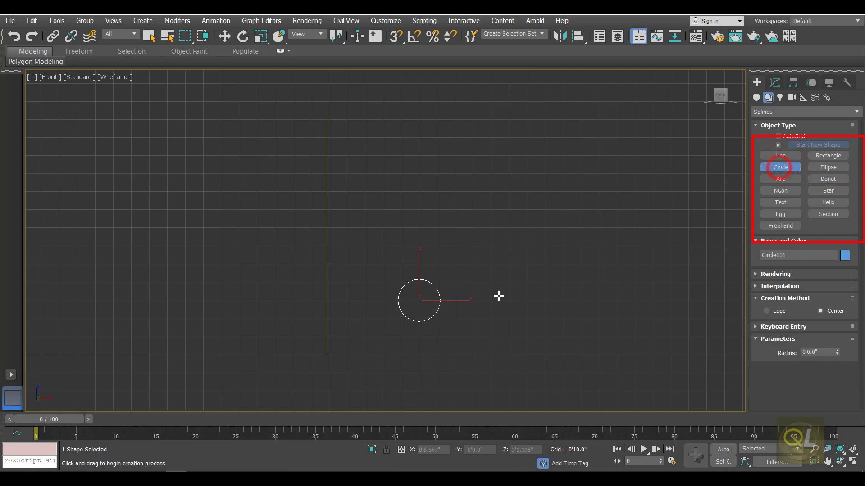
left_click_drag(472, 299, 483, 309)
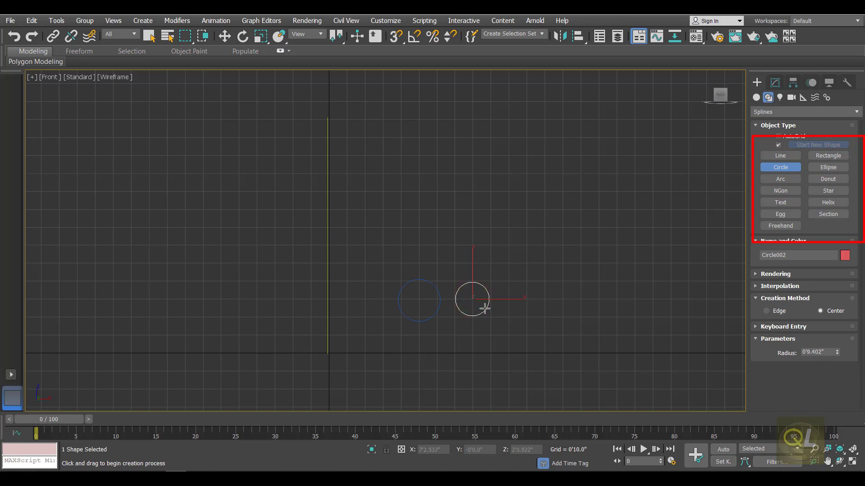
Step: Drag out a six-point star, Star001, to the right of the circles
left_click(829, 191)
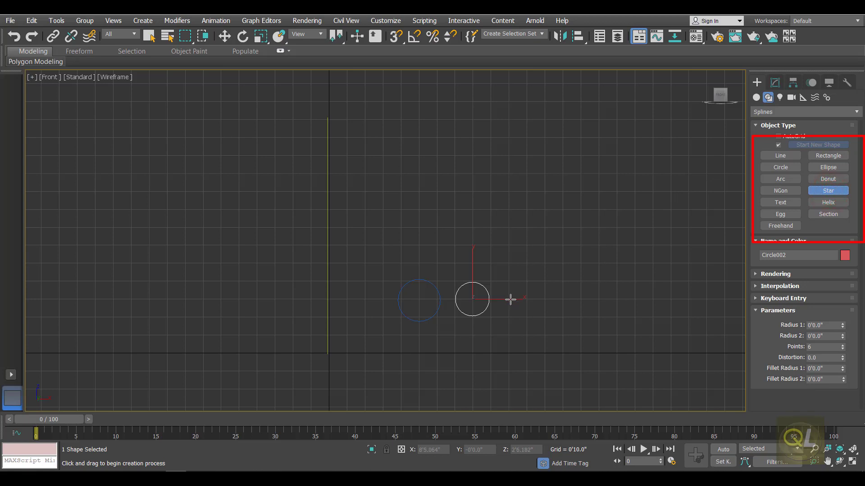
left_click_drag(526, 299, 533, 309)
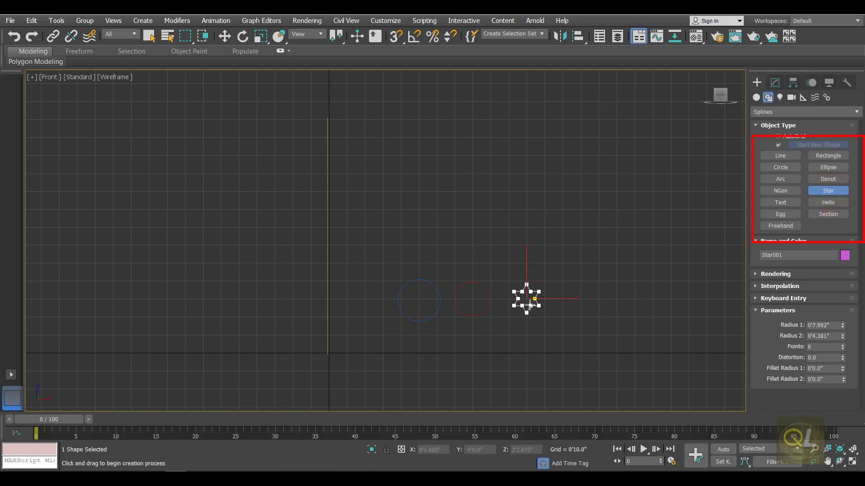
left_click(528, 305)
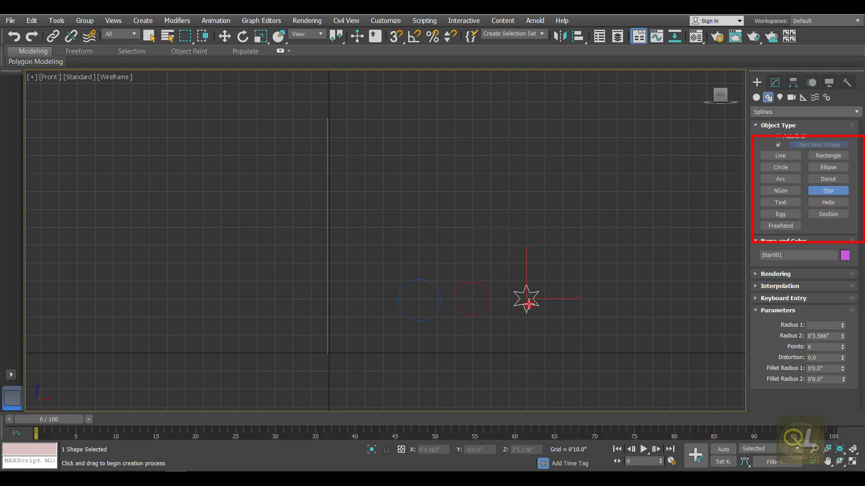
Step: Thin the star's arms and set its fillet radii to 0'1.56" and 0'1.53"
left_click(775, 82)
scroll(529, 335, "up", 6)
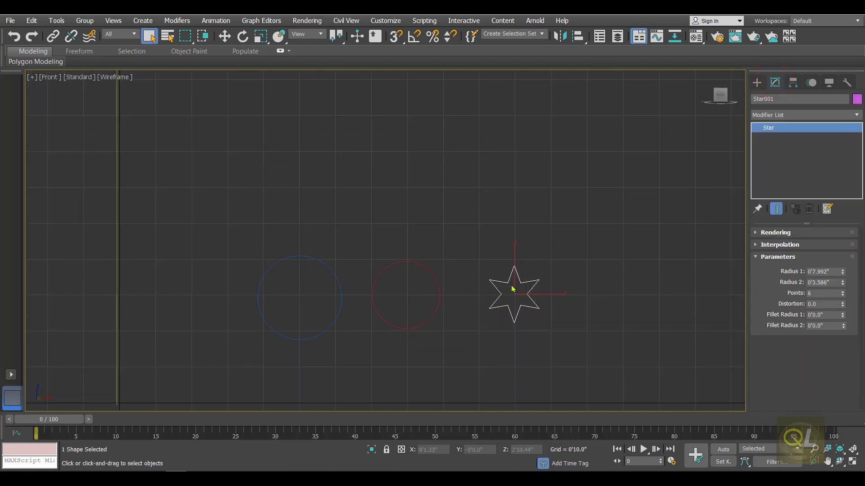
middle_click_drag(518, 312, 516, 310)
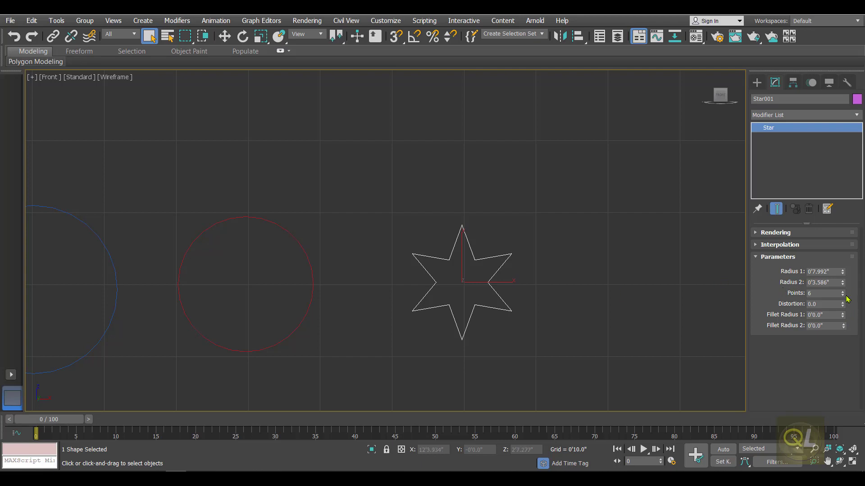
left_click_drag(844, 285, 844, 279)
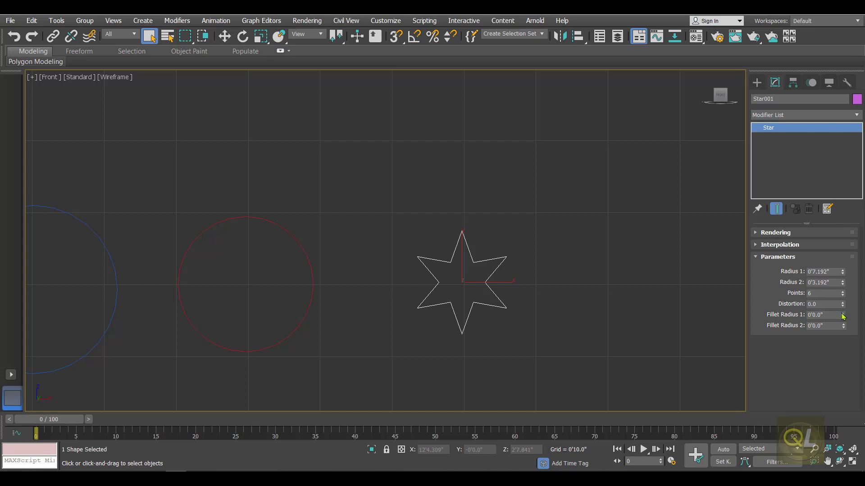
left_click_drag(844, 317, 843, 313)
left_click(844, 325)
left_click_drag(846, 317, 842, 257)
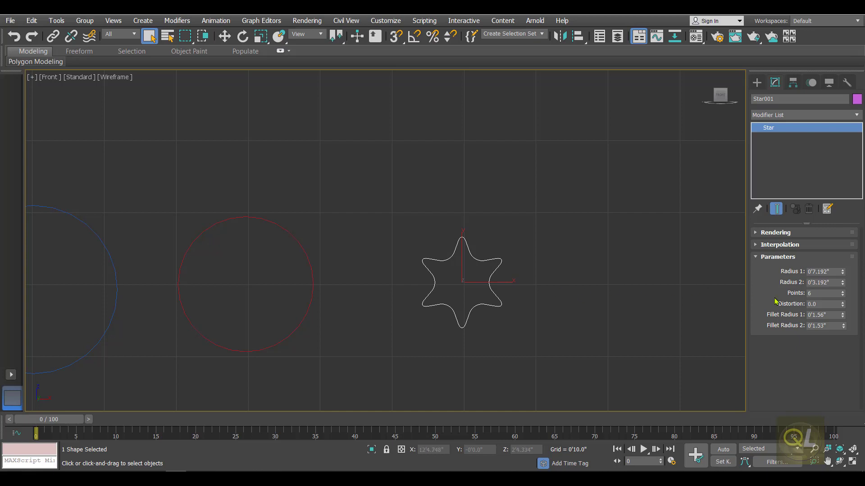
Step: Give the star 12 points and raise Radius 2 to 0'4.213"
double_click(818, 293)
type("12")
key("Return")
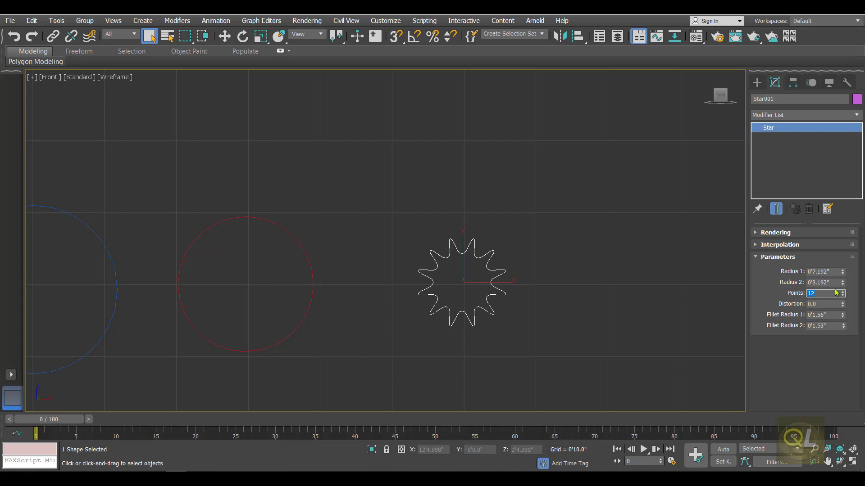
left_click_drag(843, 284, 846, 267)
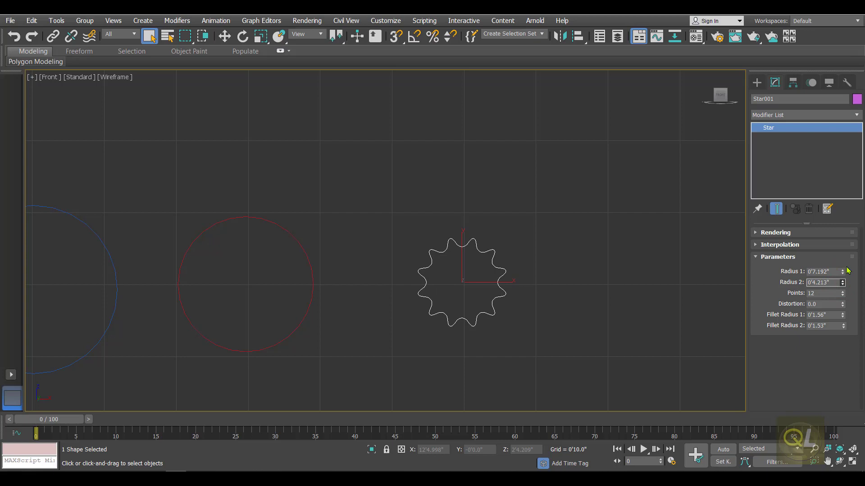
scroll(455, 284, "up", 5)
middle_click_drag(444, 282, 446, 236)
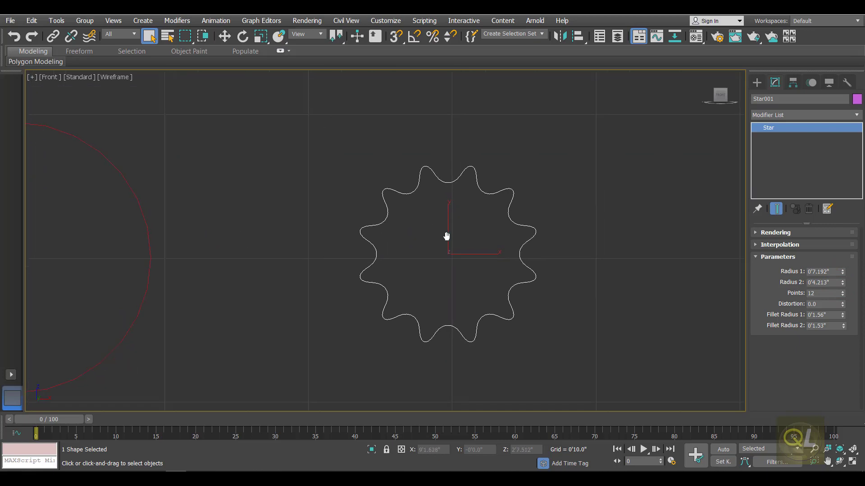
scroll(401, 252, "down", 6)
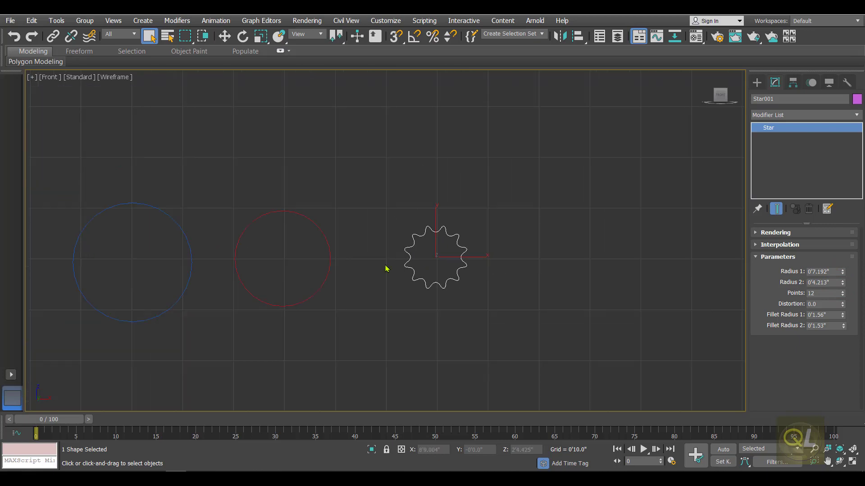
middle_click_drag(386, 269, 453, 276)
scroll(452, 276, "down", 3)
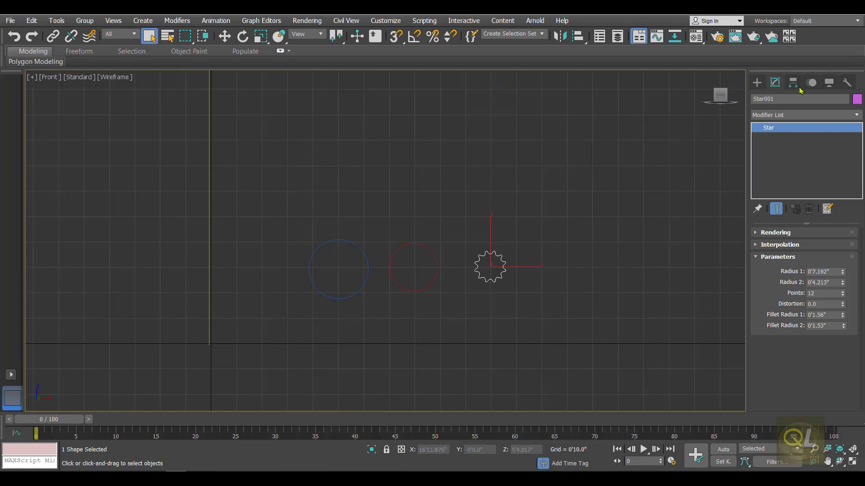
Step: Select Line001 and switch the Create panel from Splines to Geometry
left_click(757, 83)
middle_click_drag(482, 183, 491, 186)
scroll(491, 186, "down", 2)
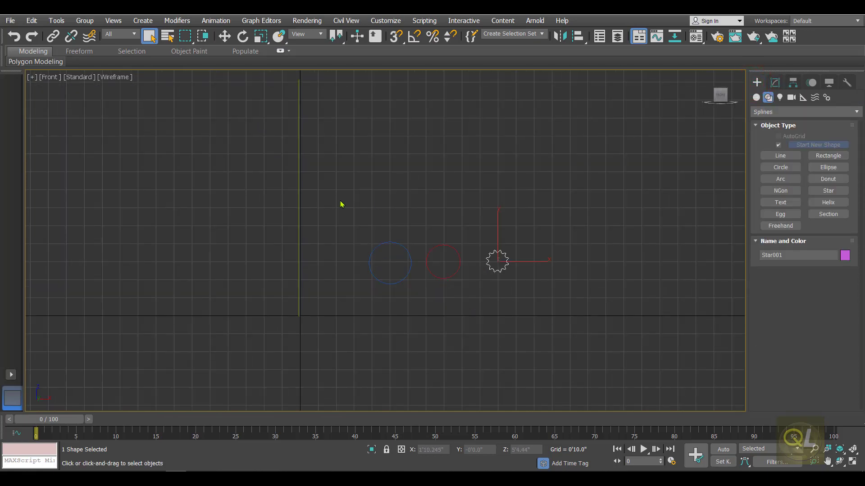
middle_click_drag(341, 204, 357, 220)
left_click(318, 230)
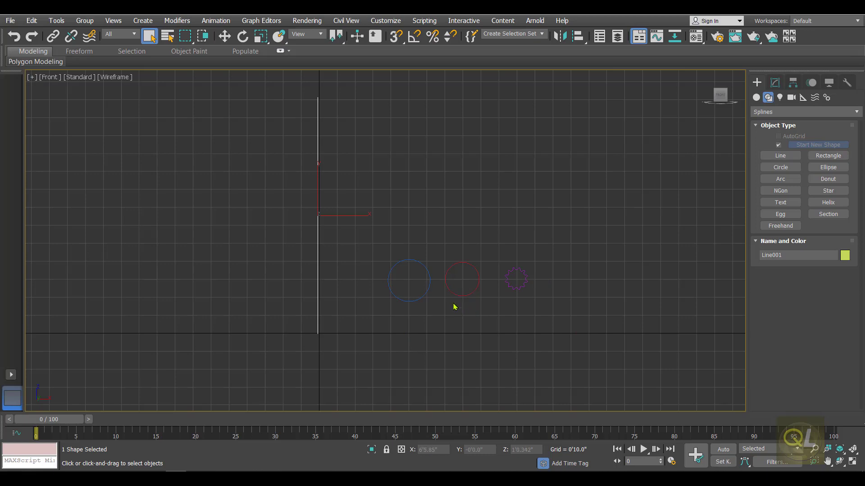
middle_click_drag(398, 210, 437, 203)
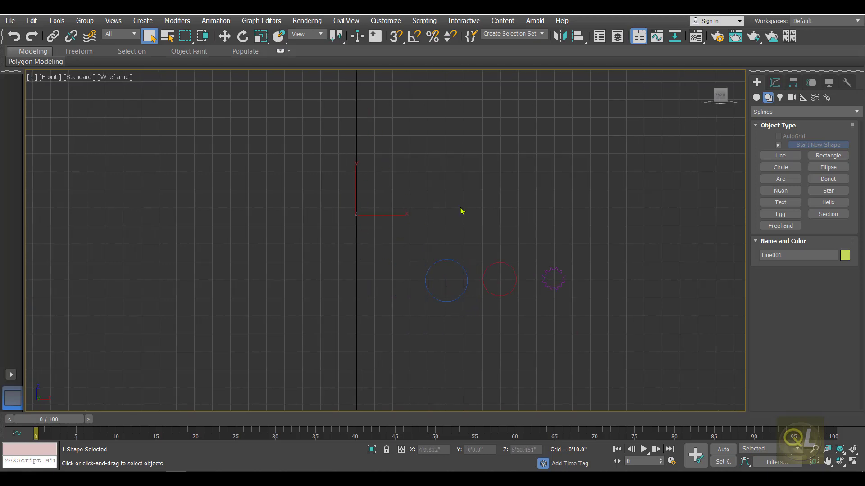
left_click(755, 98)
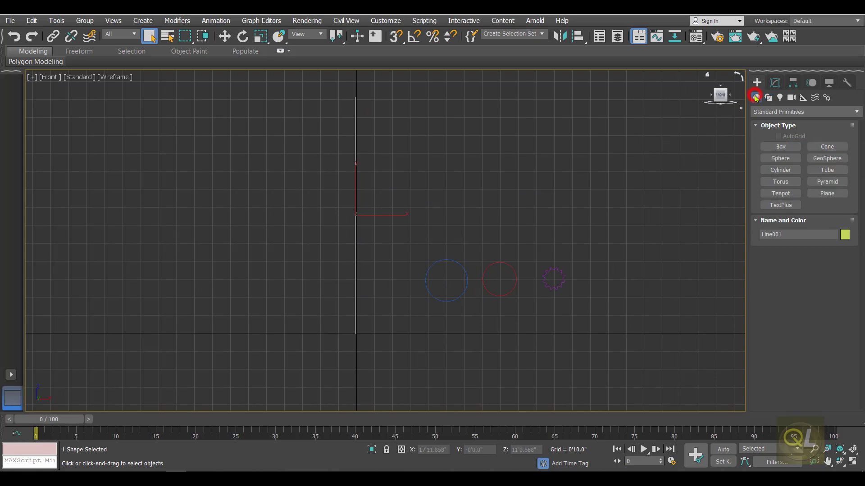
Step: Create Loft001 along Line001 using the blue circle as its cross-section
left_click(766, 112)
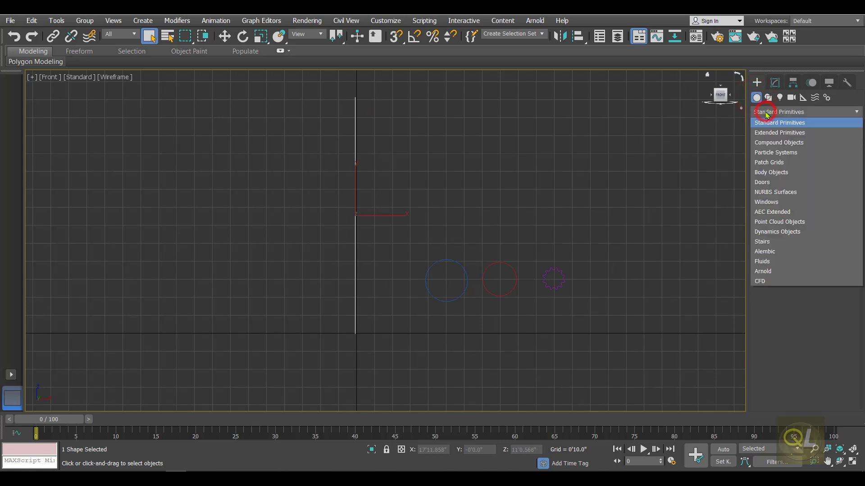
left_click(774, 143)
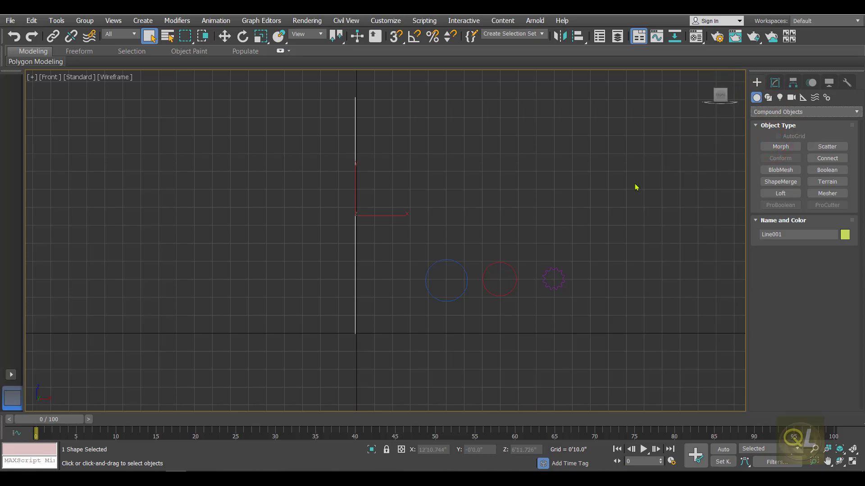
left_click(785, 196)
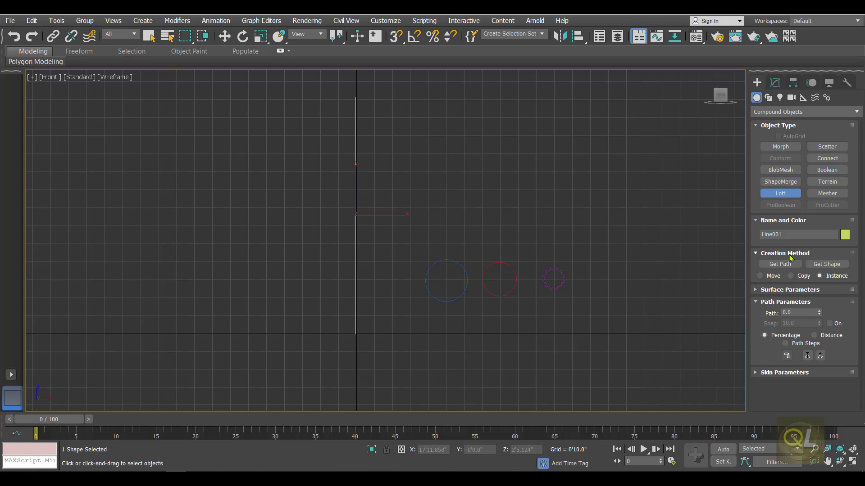
left_click(828, 265)
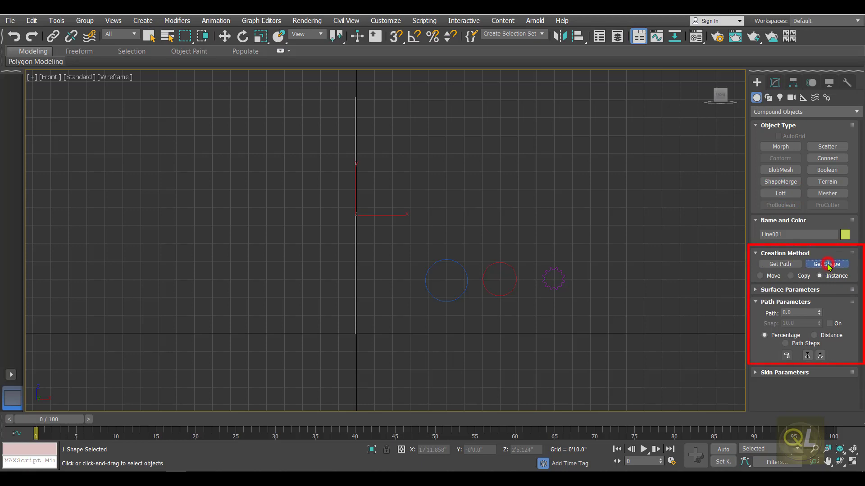
left_click(452, 260)
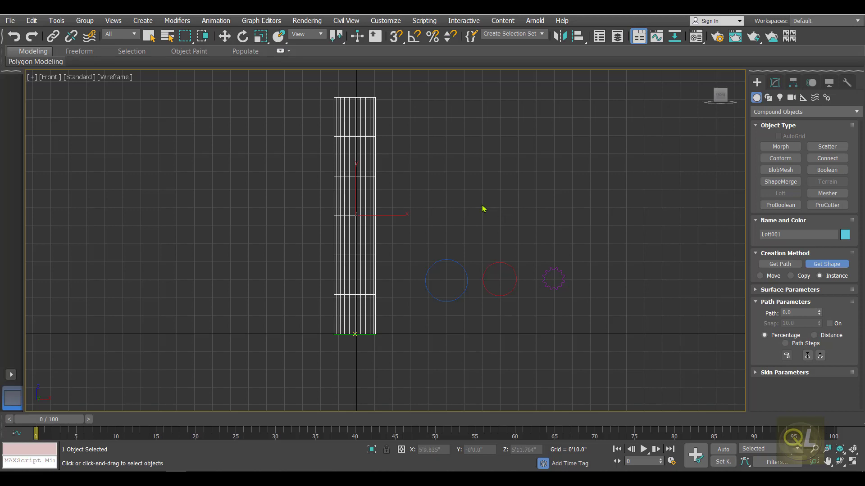
middle_click_drag(446, 232, 467, 157)
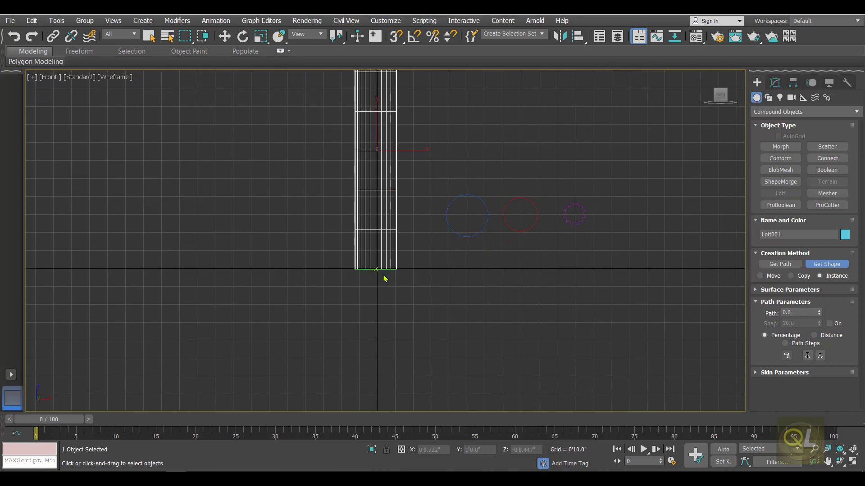
scroll(377, 261, "up", 5)
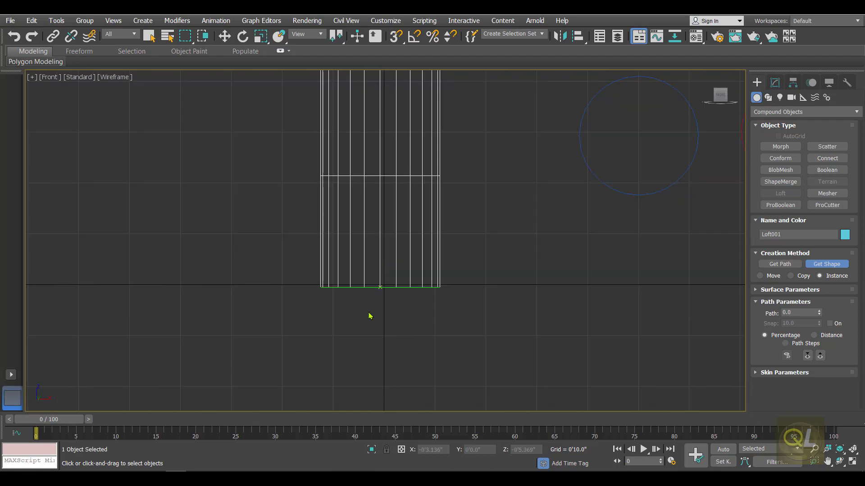
scroll(377, 303, "up", 2)
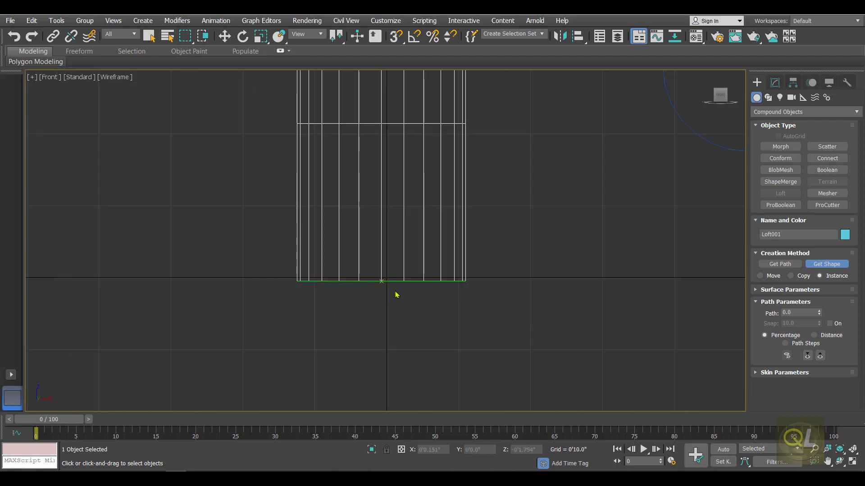
scroll(413, 297, "down", 3)
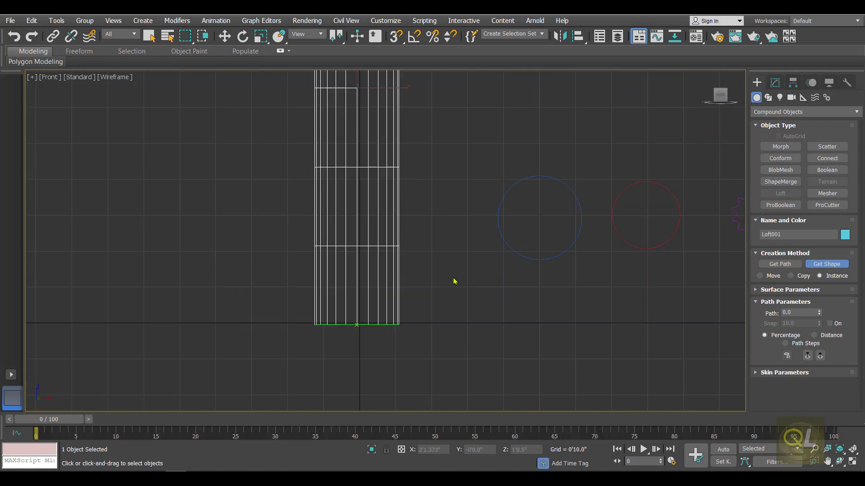
middle_click_drag(446, 280, 411, 296)
scroll(413, 302, "down", 2)
scroll(409, 314, "up", 1)
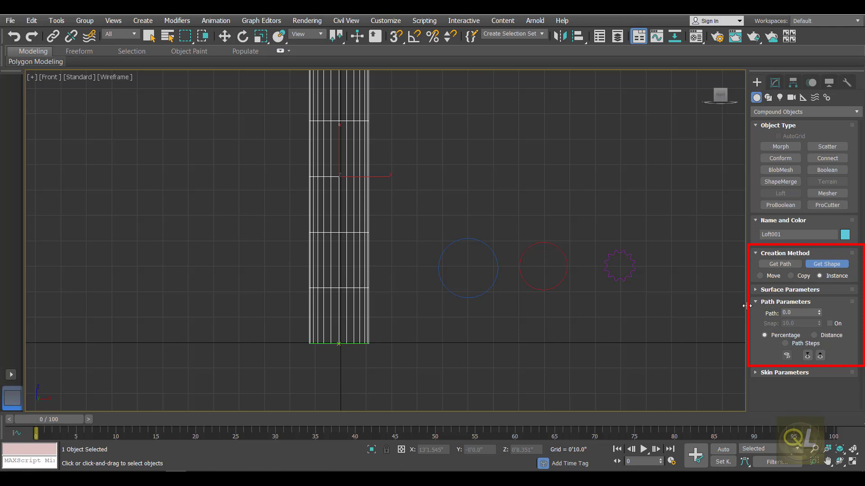
Step: Place the blue circle at path 5 and the red circle at path 6
left_click(799, 312)
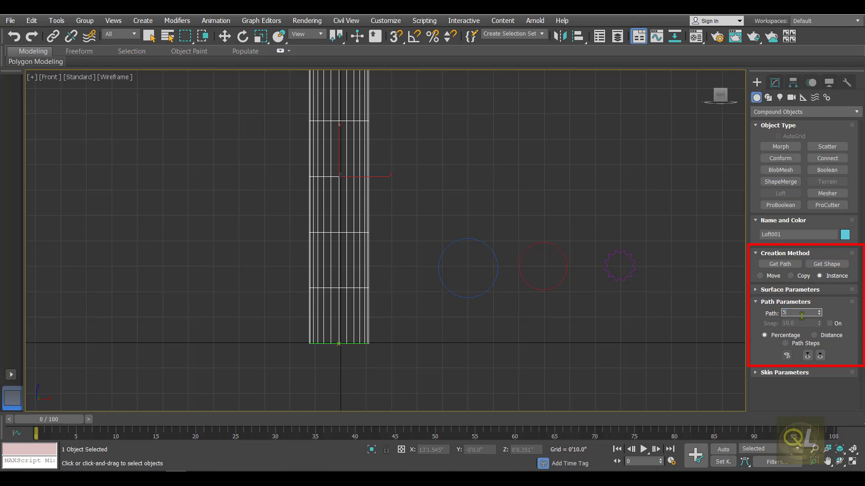
key("Return")
left_click(831, 266)
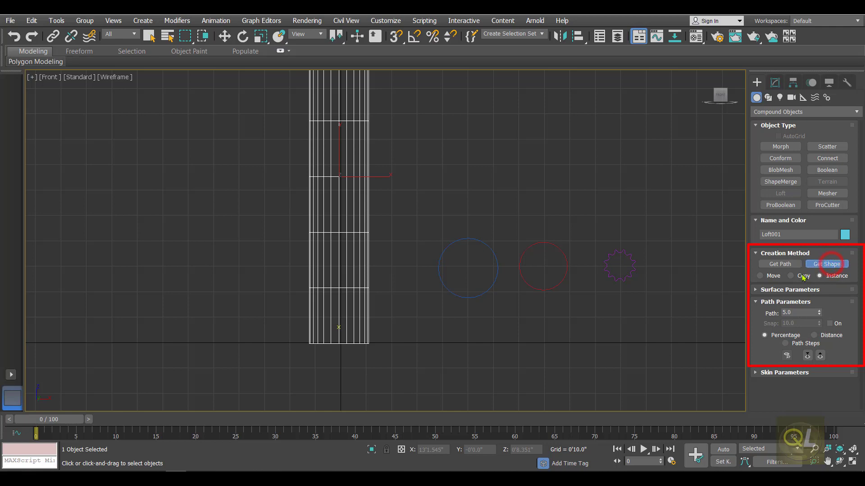
left_click(468, 237)
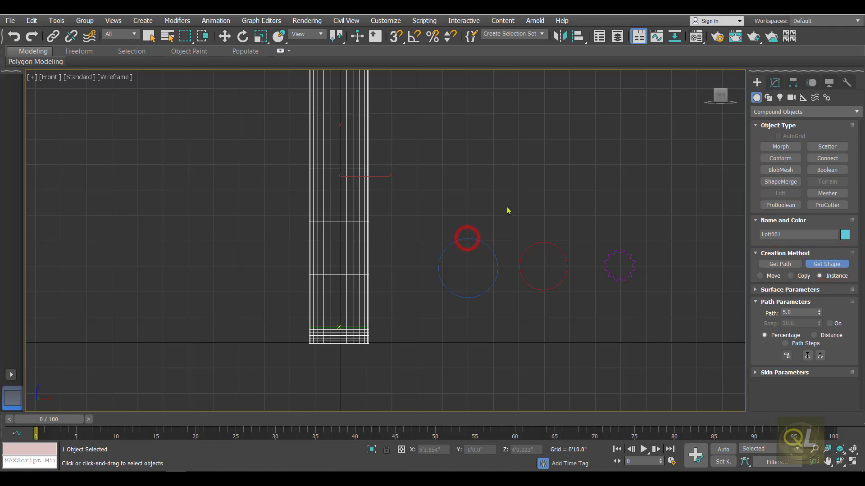
double_click(802, 314)
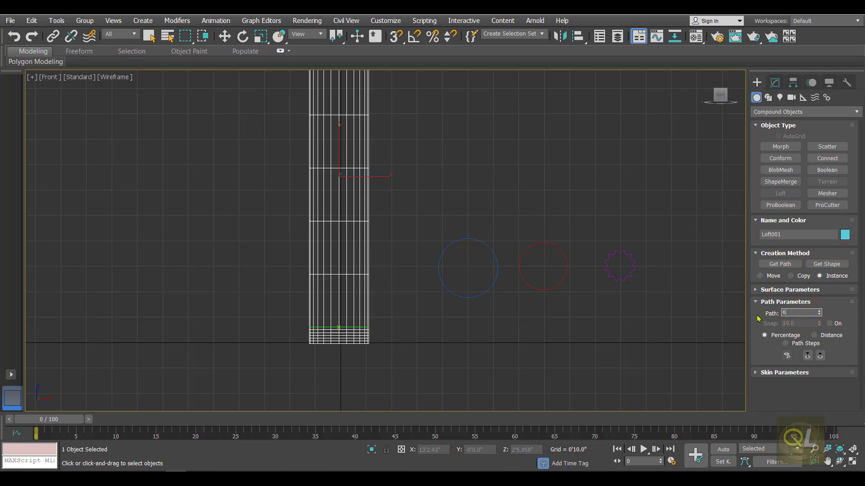
left_click(840, 267)
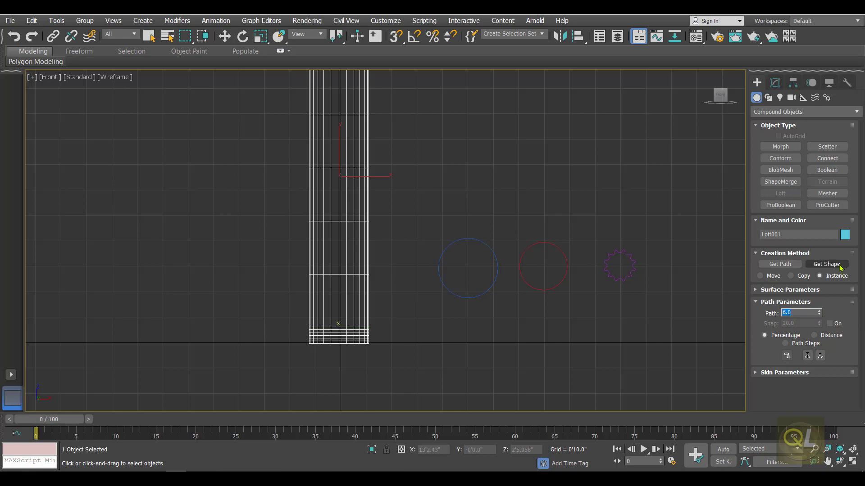
left_click(840, 267)
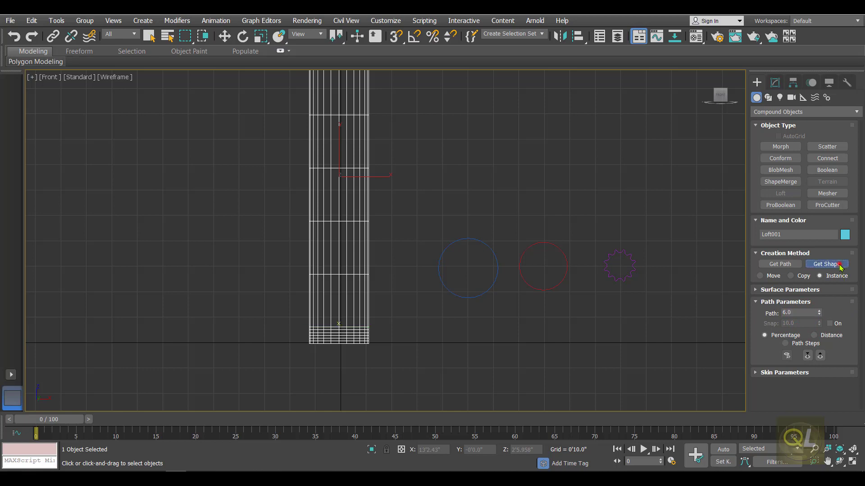
left_click(555, 245)
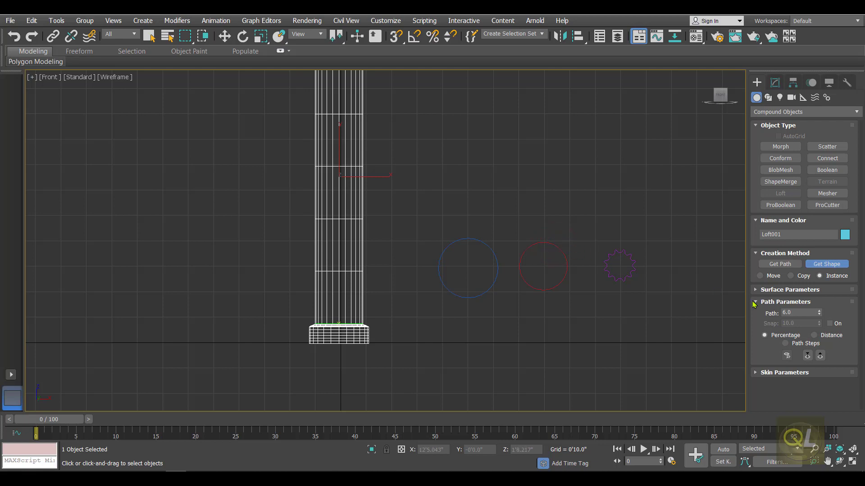
Step: Place the red circle at path 7 and the fluted star at path 8
left_click_drag(802, 312, 769, 315)
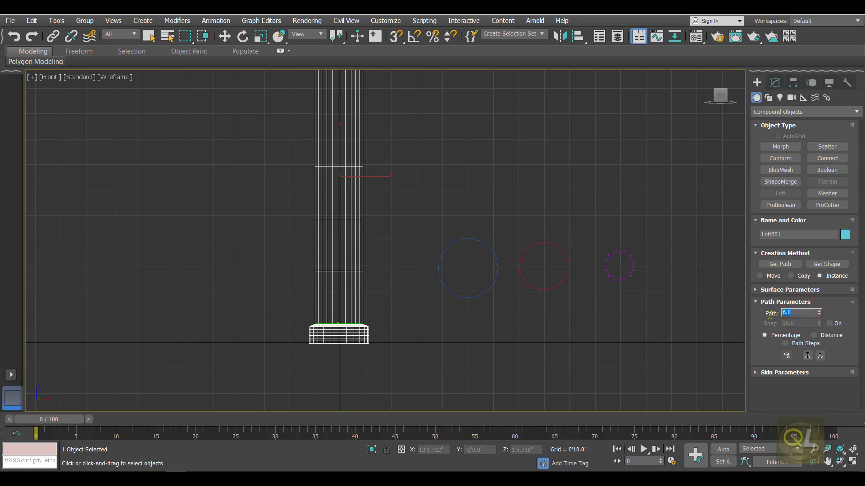
type("7")
key("Return")
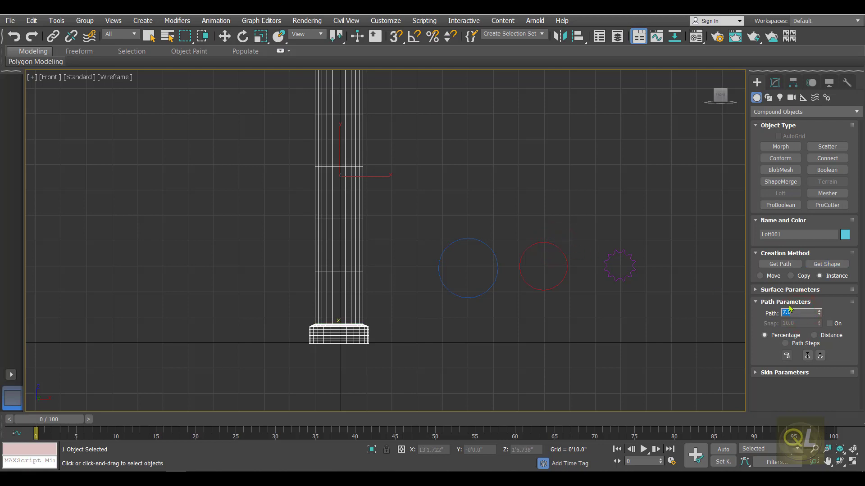
left_click(830, 265)
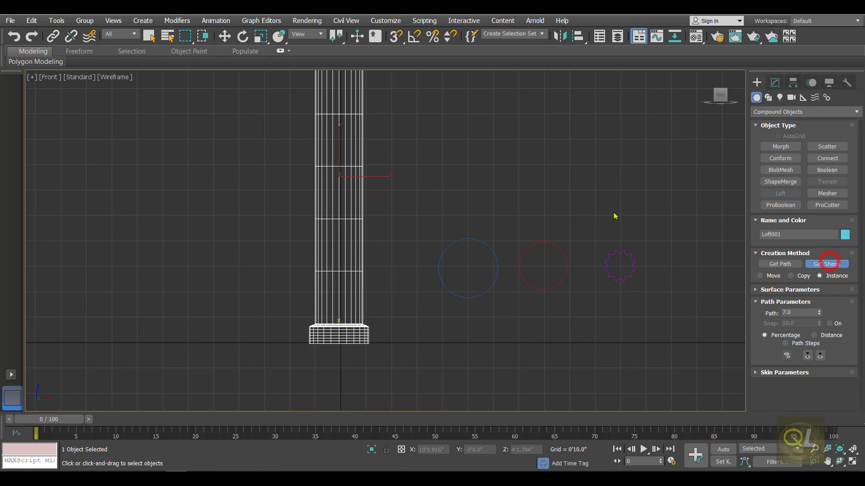
left_click(560, 248)
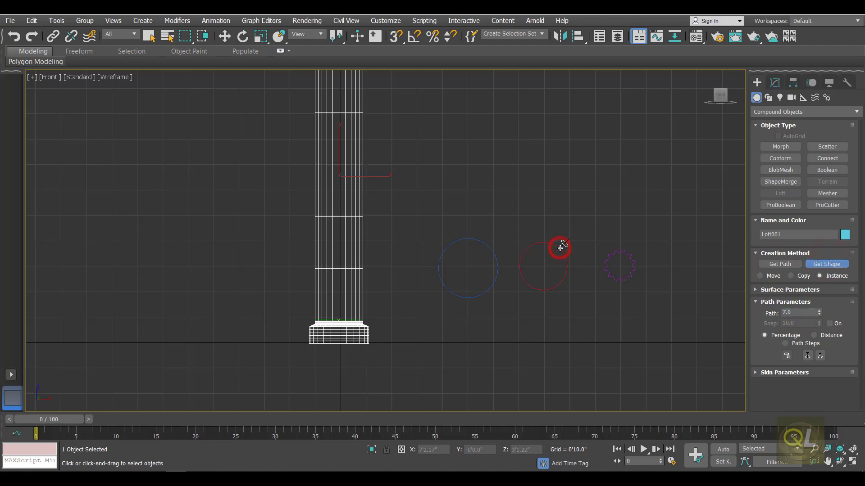
double_click(797, 313)
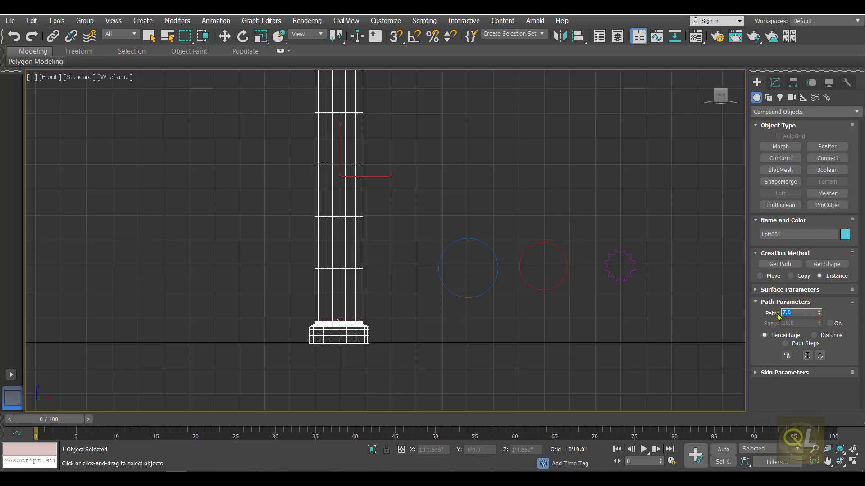
type("8")
key("Return")
left_click(828, 265)
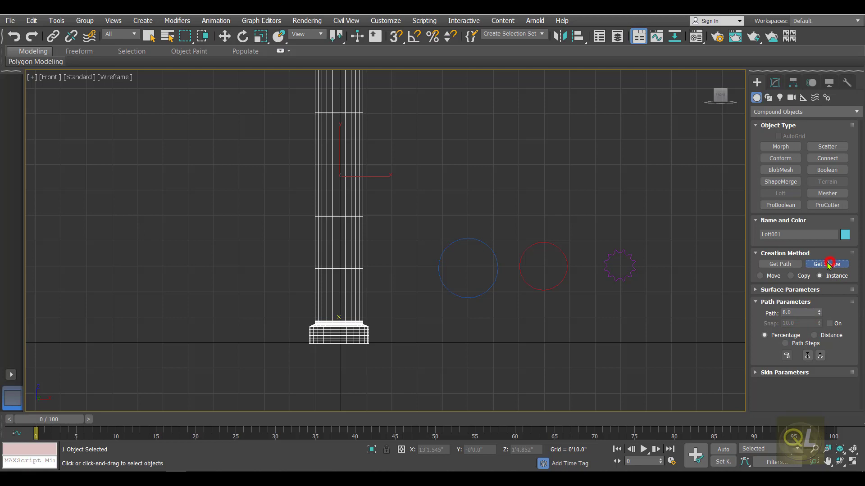
left_click(631, 254)
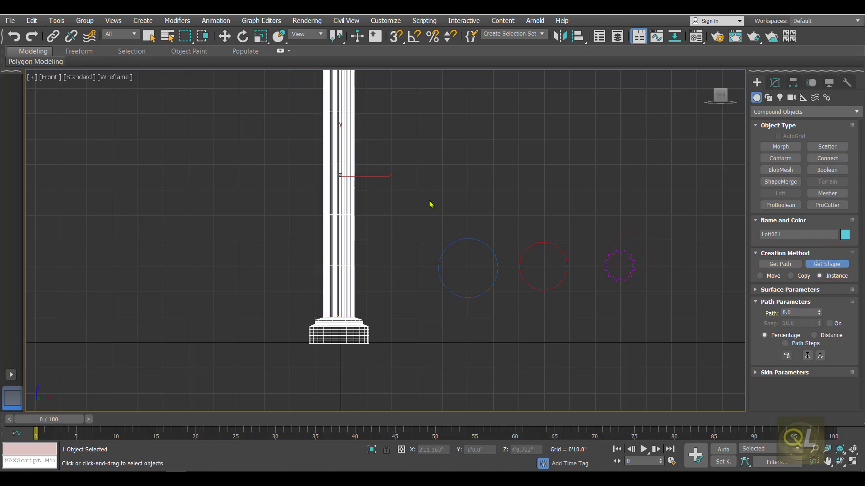
middle_click_drag(398, 175, 327, 257)
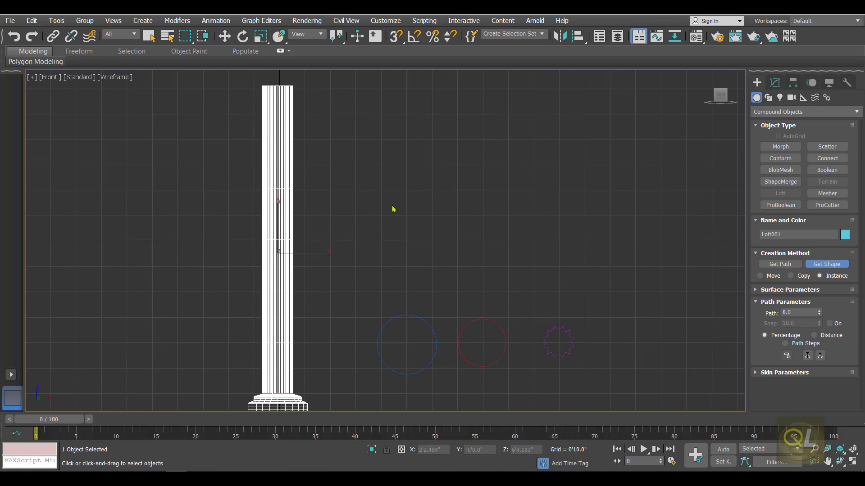
Step: Add the star at path 90 and Circle002 at path 91 to form the capital
left_click(799, 312)
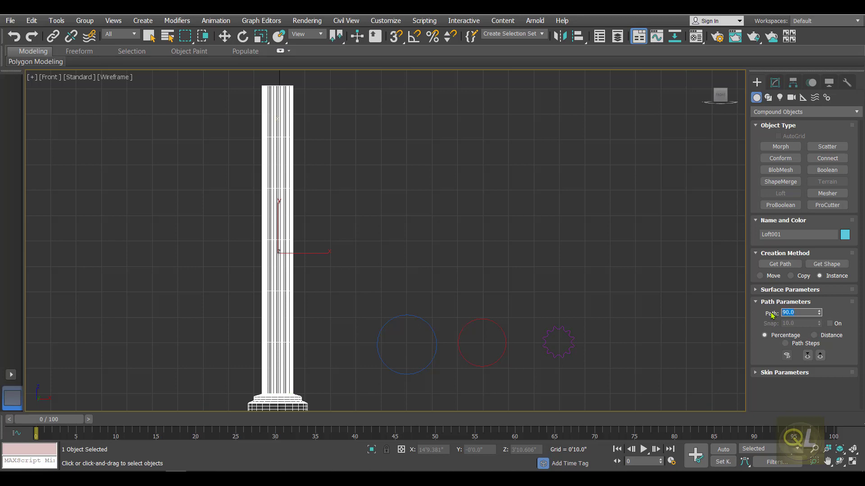
left_click(830, 264)
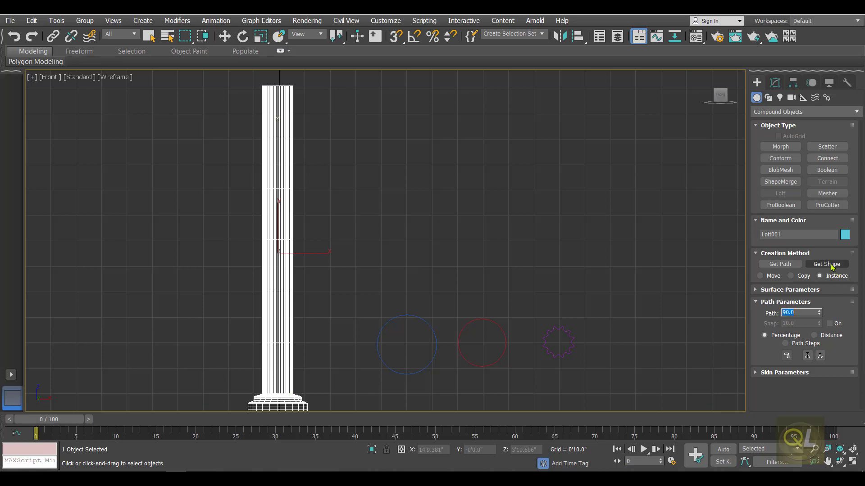
left_click(830, 265)
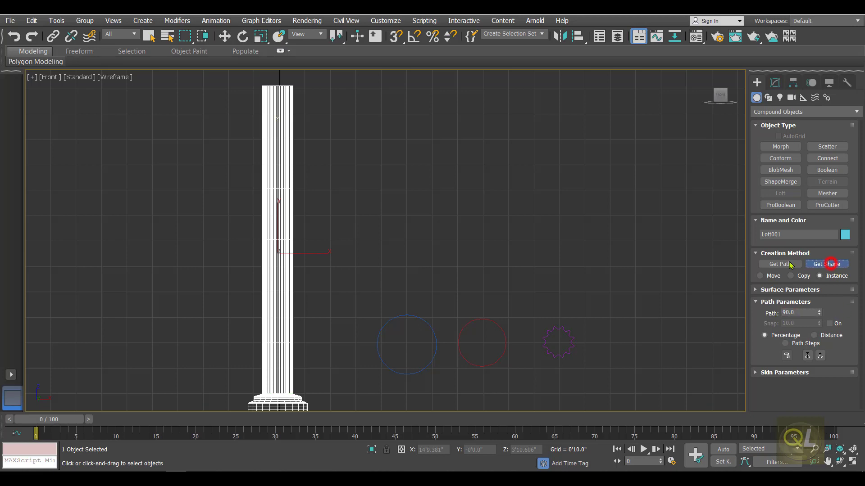
left_click(567, 330)
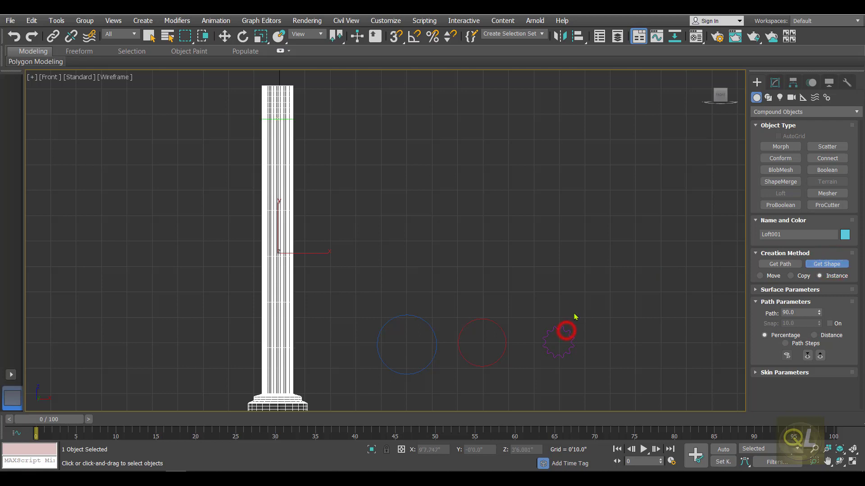
left_click(803, 313)
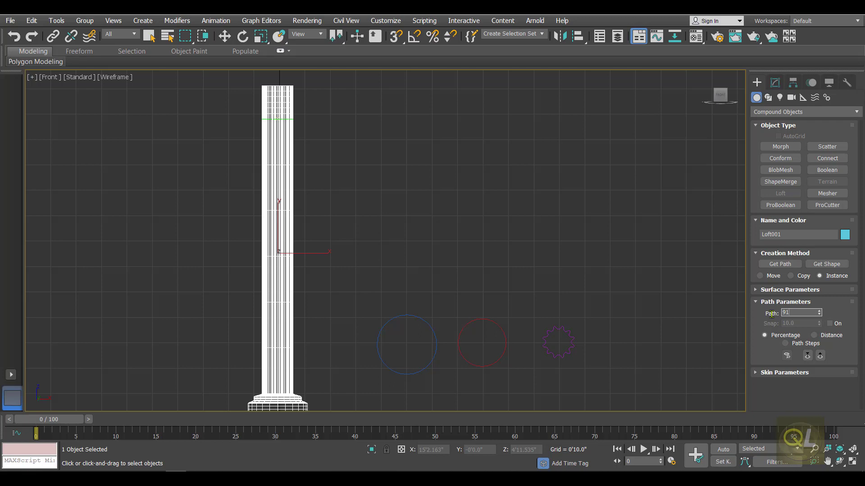
left_click(826, 264)
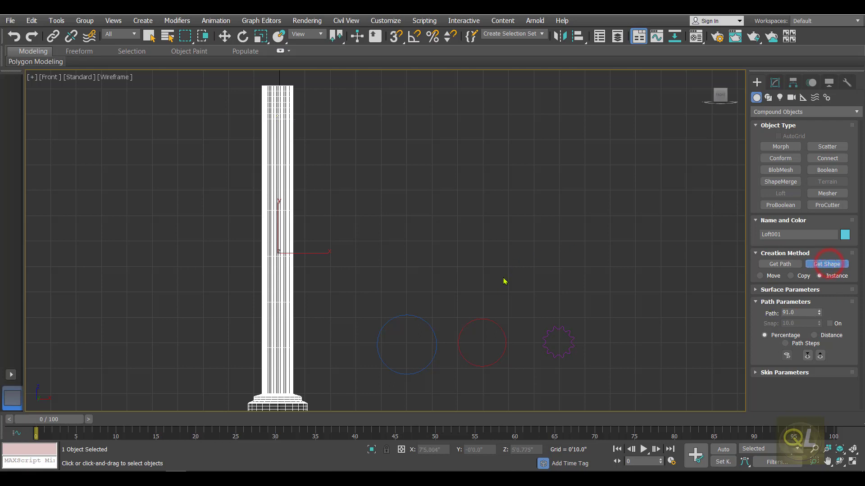
left_click(501, 326)
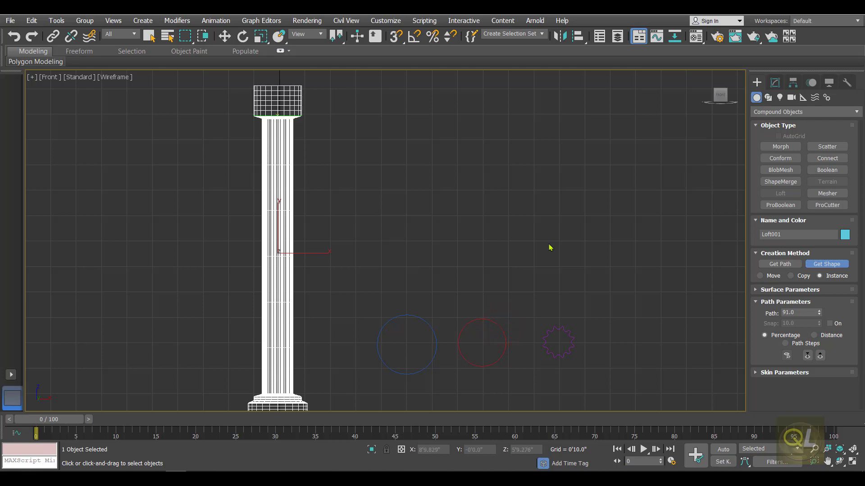
left_click(775, 82)
left_click(757, 82)
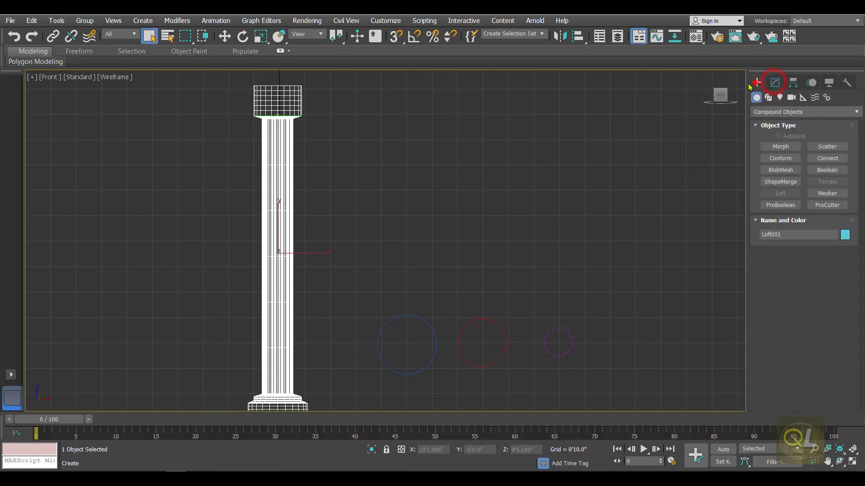
Step: Deselect the loft, restore four viewports and maximize the Perspective view
left_click(500, 208)
scroll(406, 215, "down", 2)
middle_click_drag(396, 235, 437, 212)
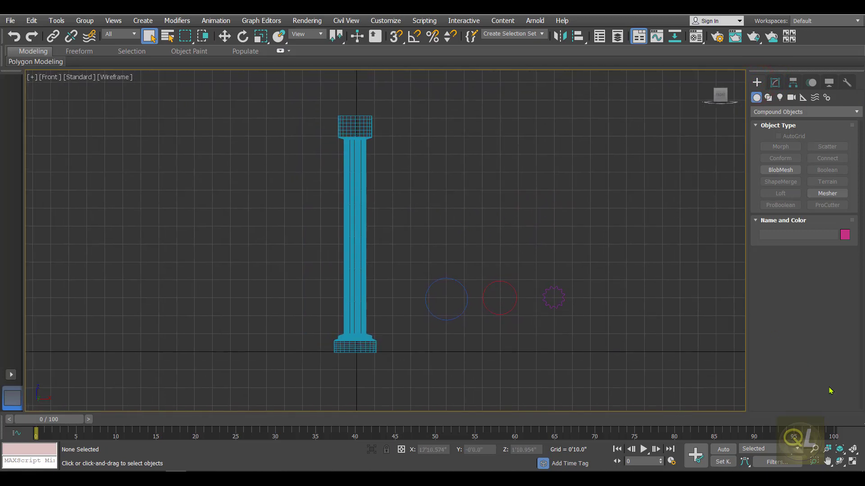
left_click(854, 461)
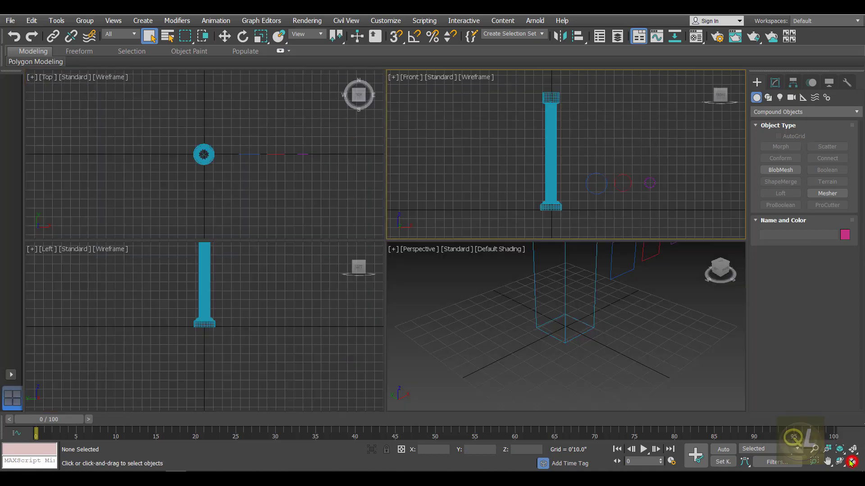
right_click(635, 373)
scroll(623, 352, "down", 4)
middle_click_drag(658, 350, 641, 373)
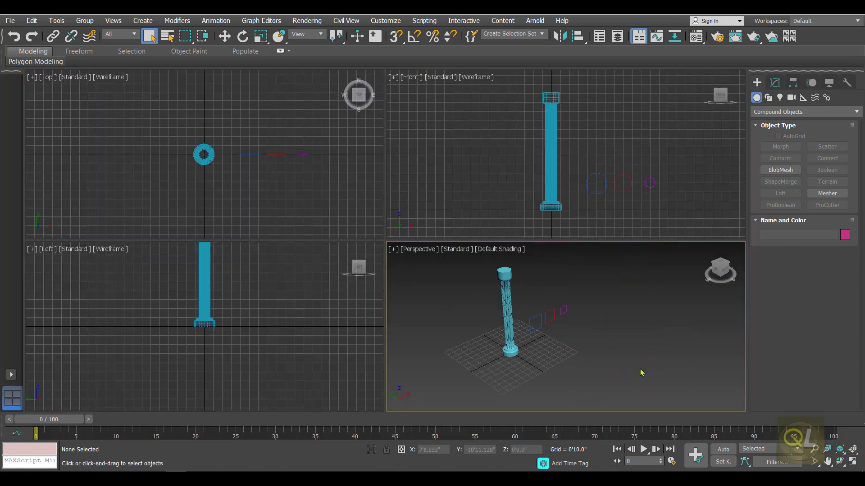
left_click(854, 462)
Step: Orbit, pan and zoom the Perspective view to frame the column and its profiles
middle_click_drag(469, 303, 533, 326)
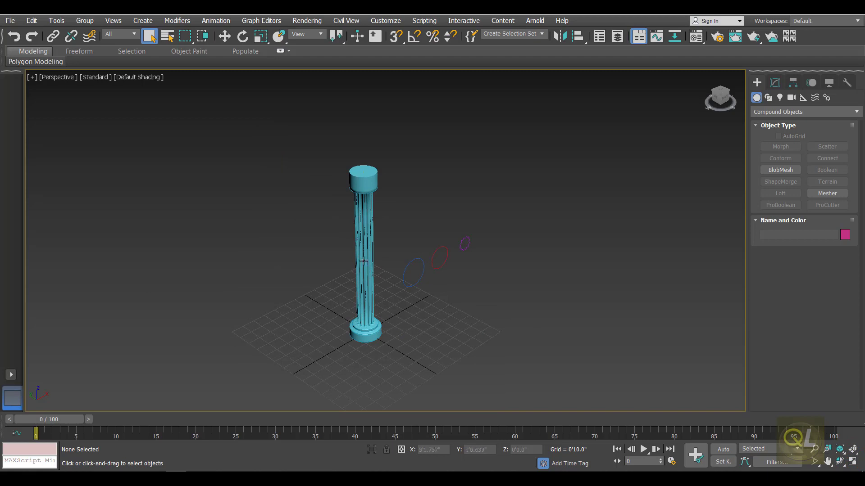
scroll(364, 261, "up", 5)
scroll(386, 267, "down", 3)
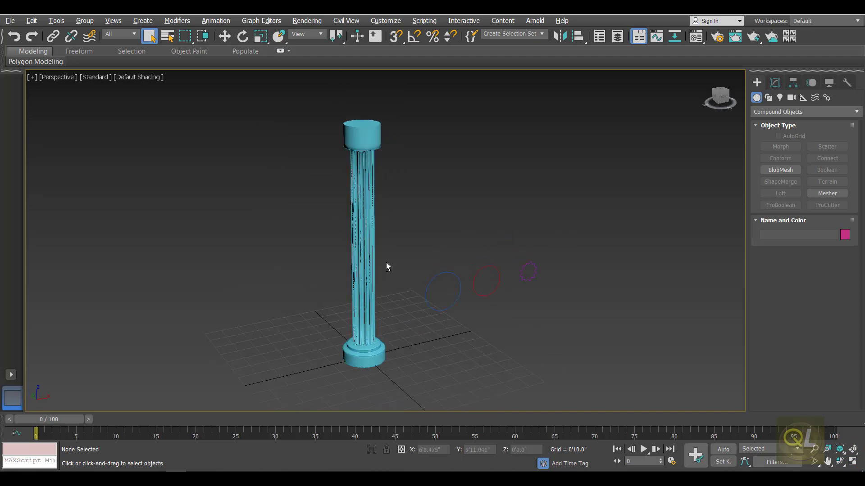
middle_click_drag(386, 266, 360, 250, "alt")
scroll(321, 218, "up", 3)
middle_click_drag(363, 217, 359, 239, "alt")
scroll(359, 237, "down", 5)
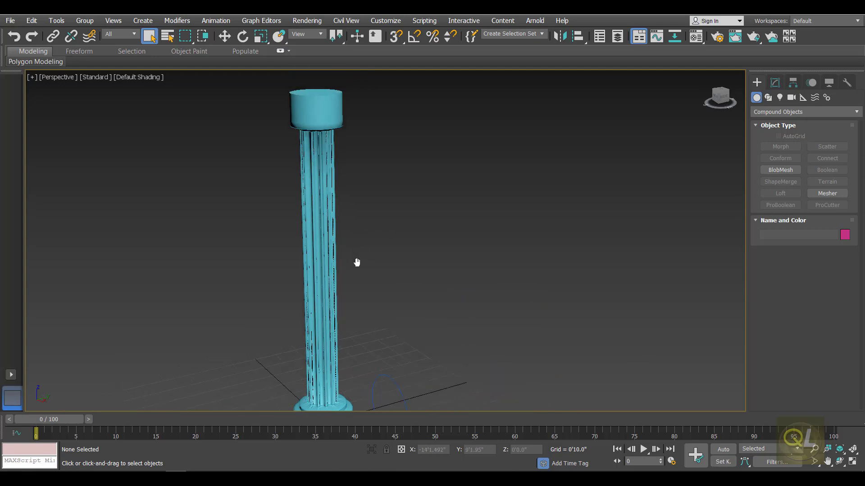
middle_click_drag(397, 247, 409, 230)
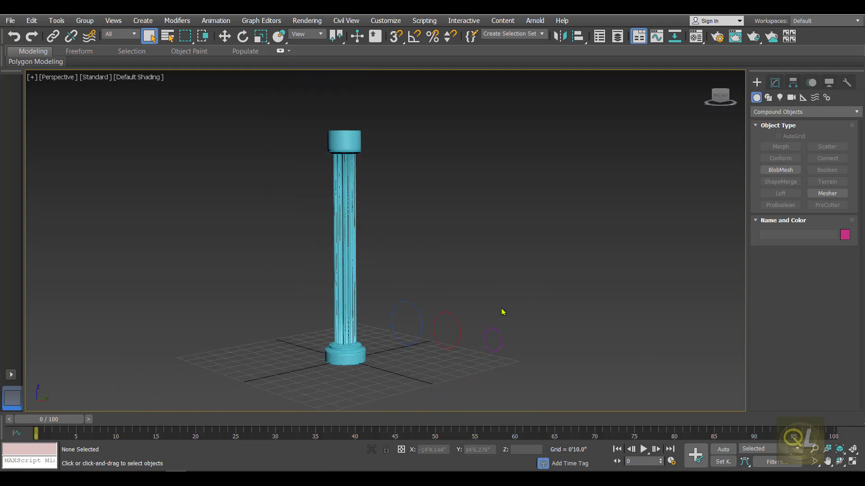
scroll(441, 305, "up", 4)
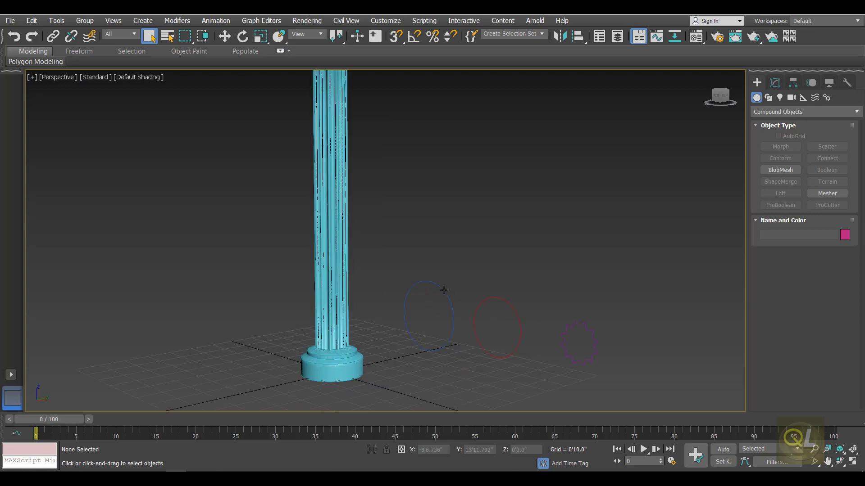
Step: Set the base circle Circle001's radius to 0'10.774" to resize the plinth
left_click(443, 290)
left_click(774, 83)
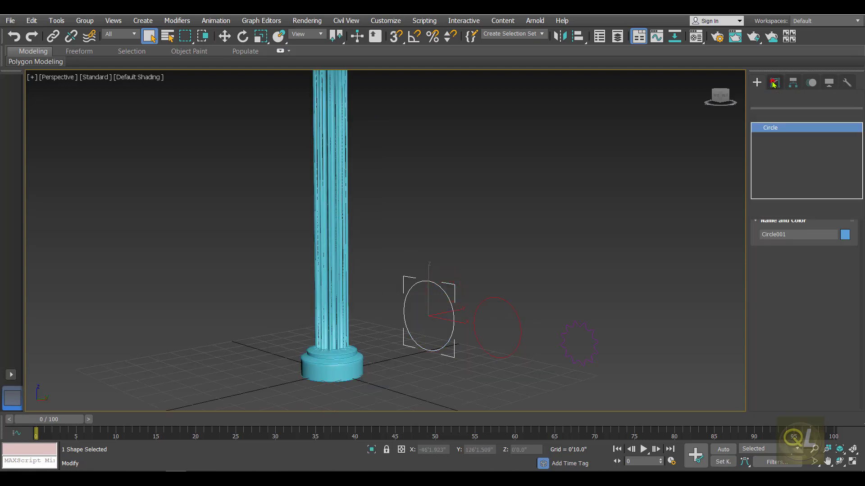
mouse_move(839, 272)
left_mouse_down()
mouse_move(835, 254)
mouse_move(836, 276)
left_mouse_up()
middle_click_drag(454, 213, 409, 268)
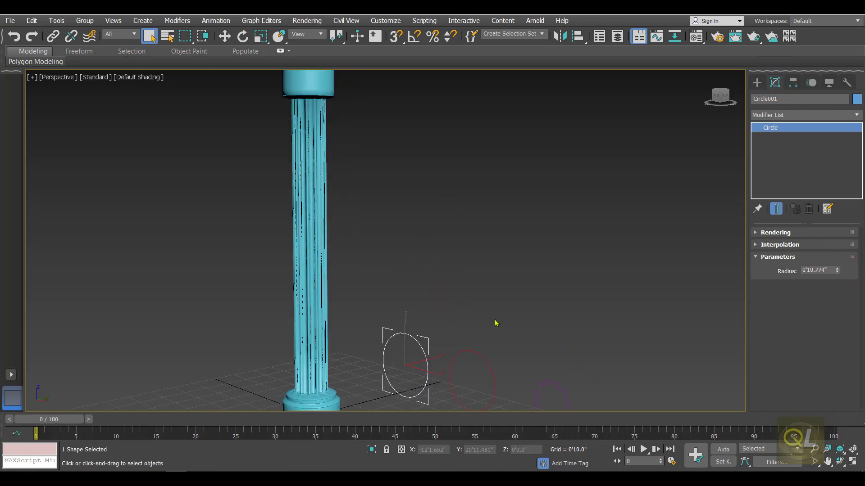
Step: Reduce the capital circle Circle002's radius to 0'8.65", then select the loft column
left_click(482, 357)
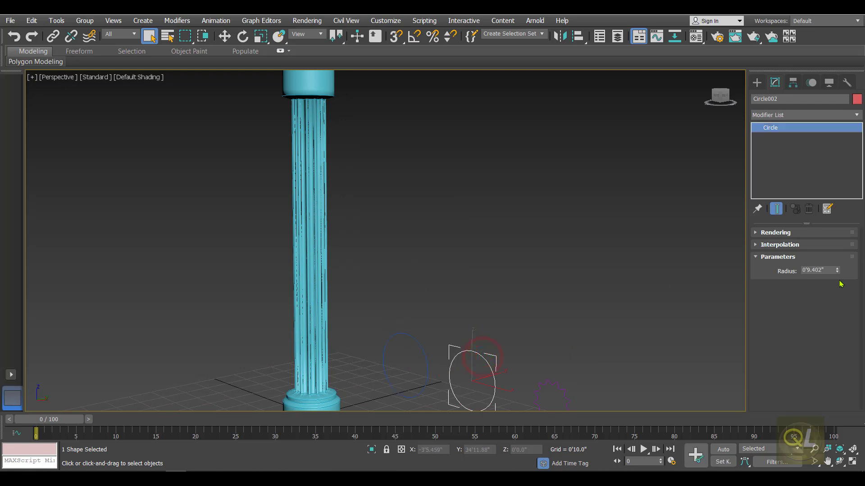
left_click_drag(836, 271, 838, 268)
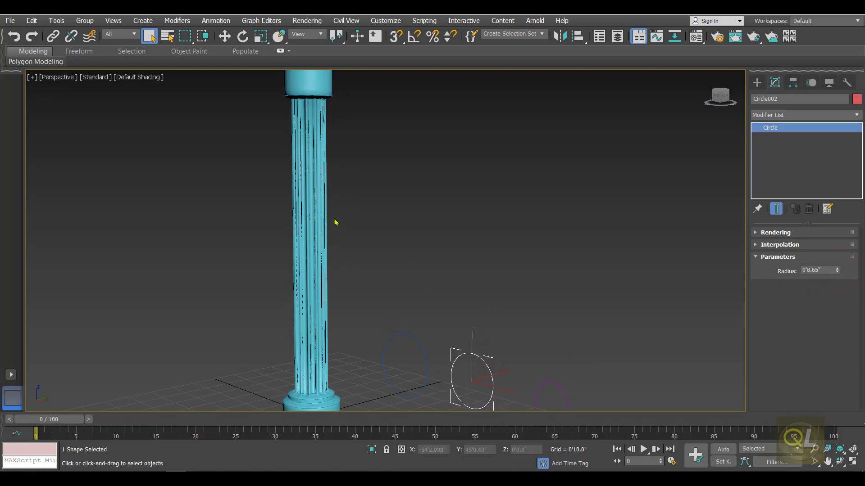
scroll(337, 223, "down", 5)
middle_click_drag(386, 197, 408, 207)
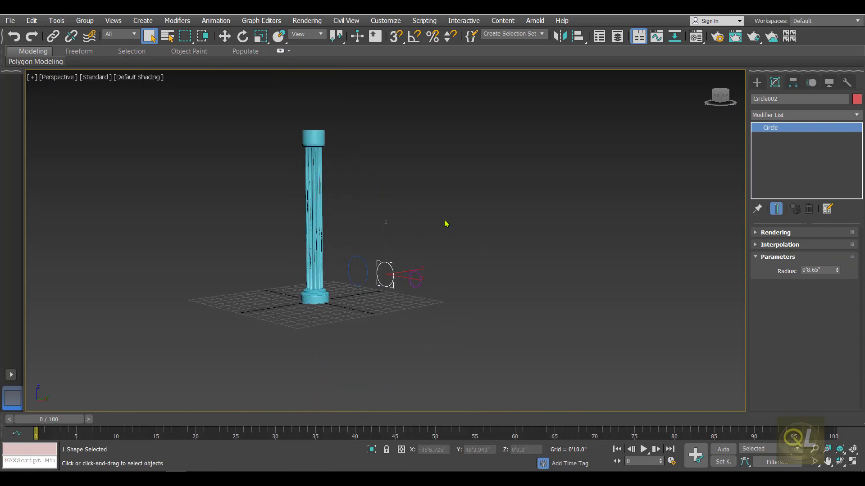
left_click(394, 174)
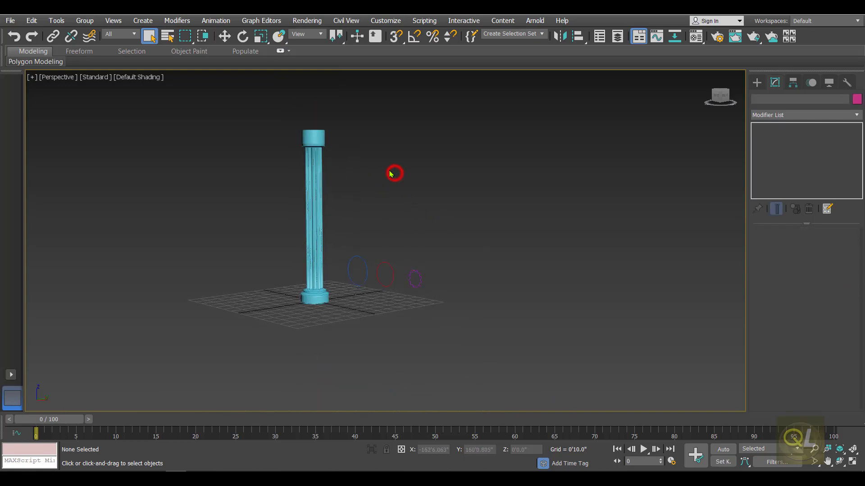
left_click(315, 138)
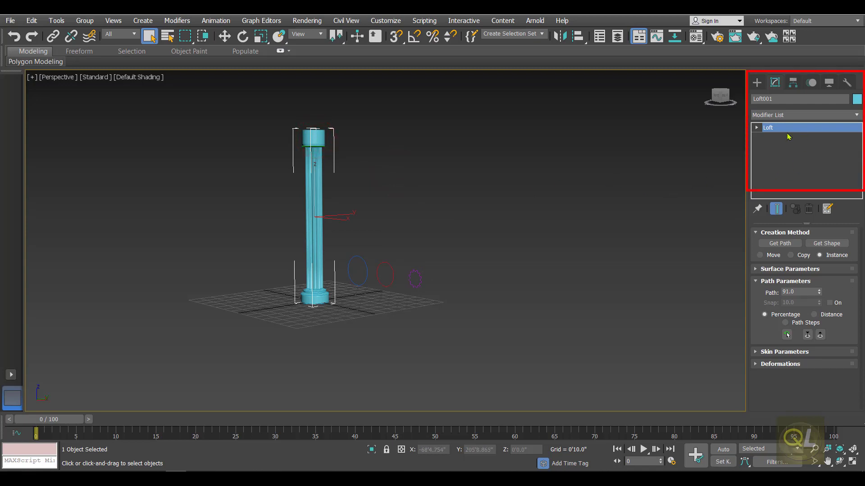
Step: In Loft001's Shape sub-object, move the star section below the capital to path level 89.052
left_click(758, 128)
left_click(775, 137)
middle_click_drag(418, 208, 452, 217)
scroll(395, 176, "up", 6)
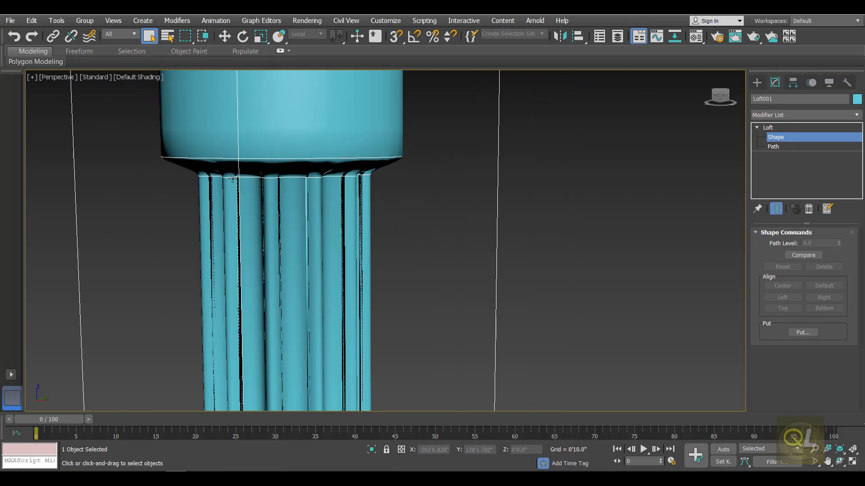
left_click(286, 178)
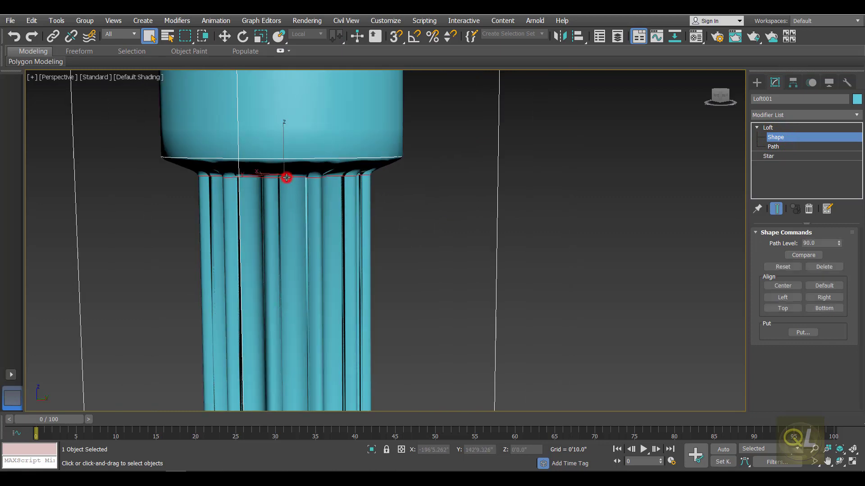
left_click(226, 36)
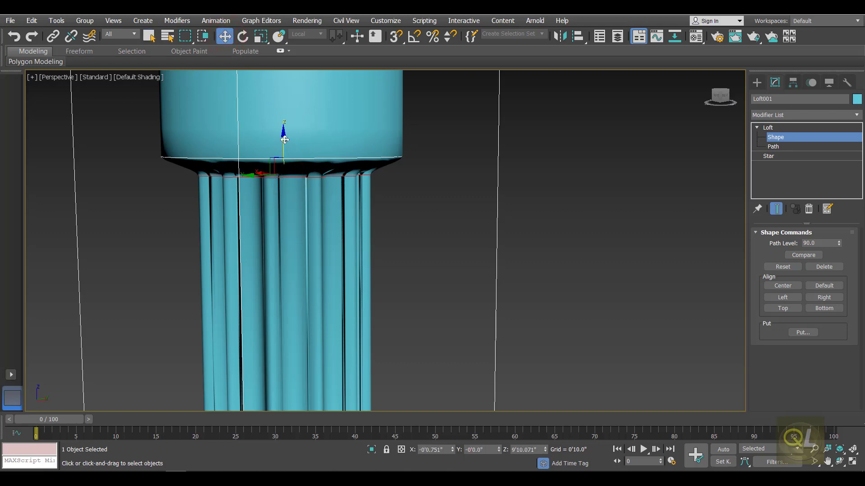
mouse_move(284, 139)
left_mouse_down()
mouse_move(286, 212)
mouse_move(289, 147)
left_mouse_up()
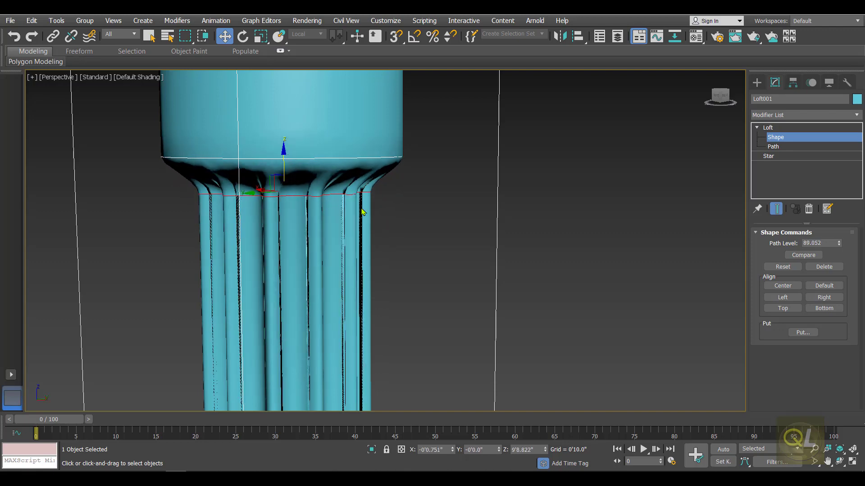
Step: Slide the lower star cross-section along the path to path level 8.438
scroll(384, 236, "down", 5)
scroll(384, 236, "down", 3)
middle_click_drag(373, 239, 309, 168)
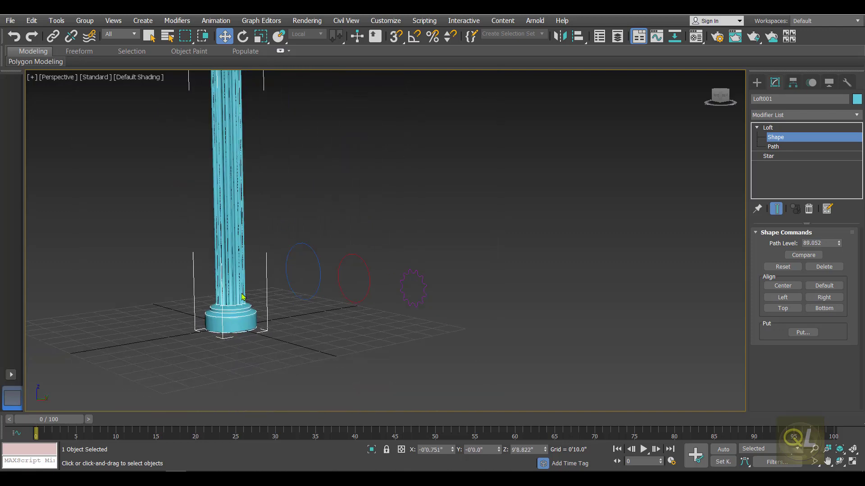
left_click_drag(233, 305, 227, 151)
scroll(356, 161, "down", 2)
middle_click_drag(355, 160, 336, 219)
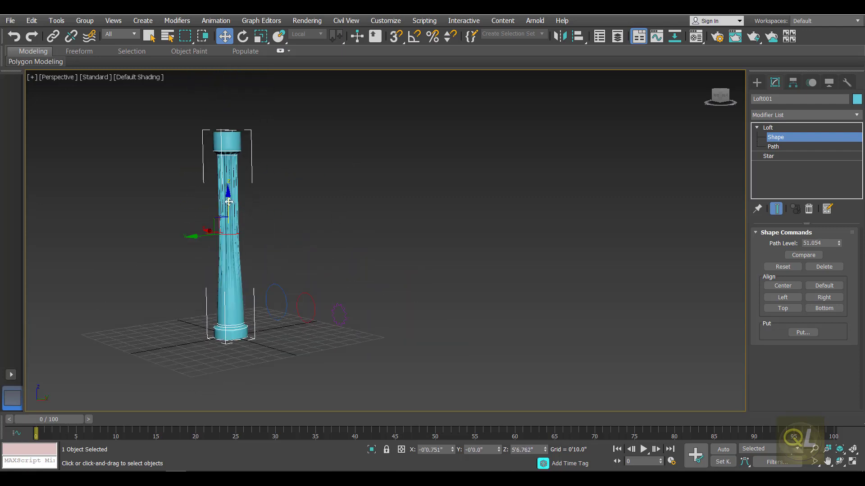
left_click_drag(228, 201, 240, 286)
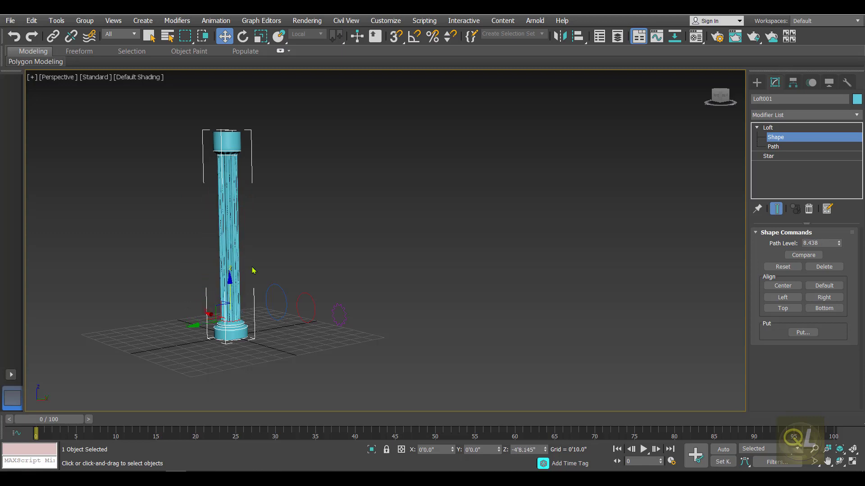
Step: Return to the Create panel, deselect the column, and orbit the Perspective view to review it
left_click(757, 83)
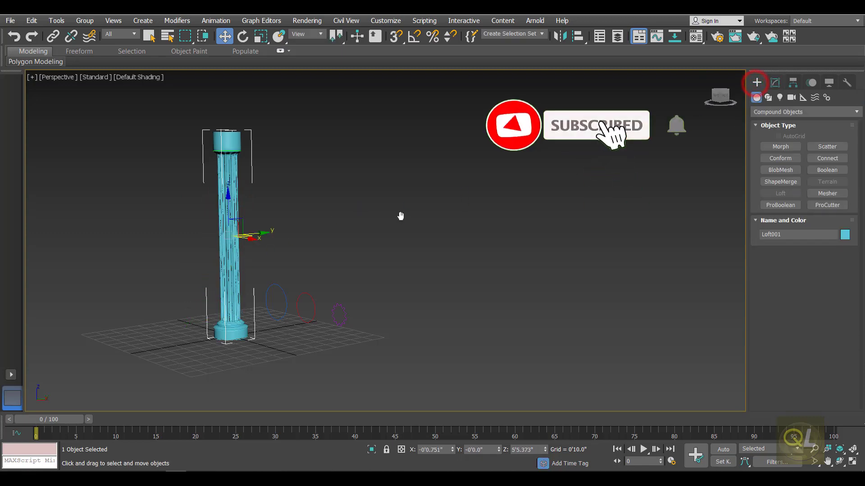
middle_click_drag(400, 216, 557, 237)
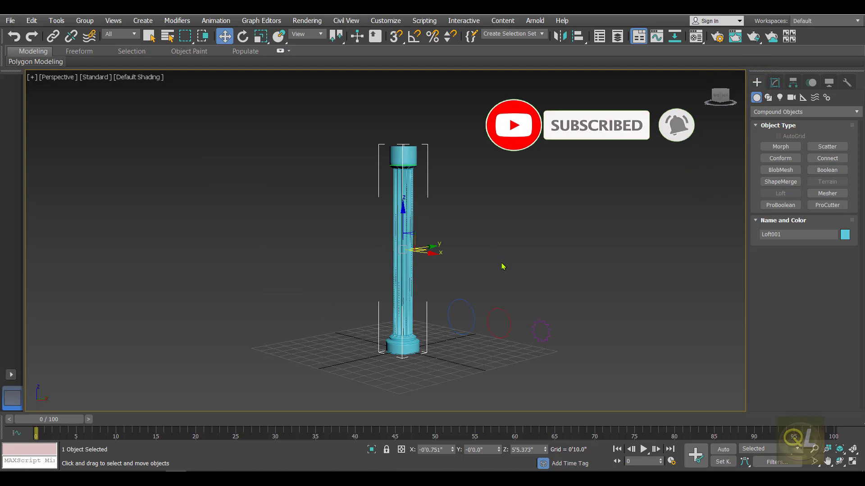
left_click(772, 86)
left_click(757, 82)
left_click(532, 218)
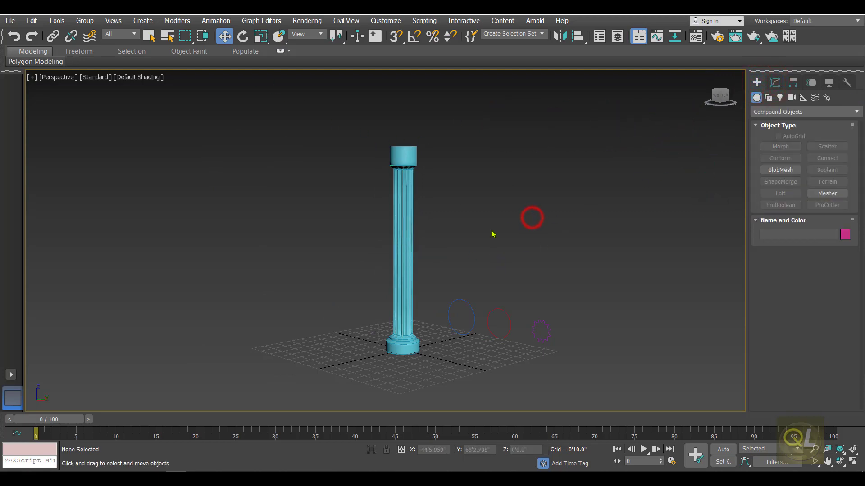
middle_click_drag(485, 264, 356, 284, "alt")
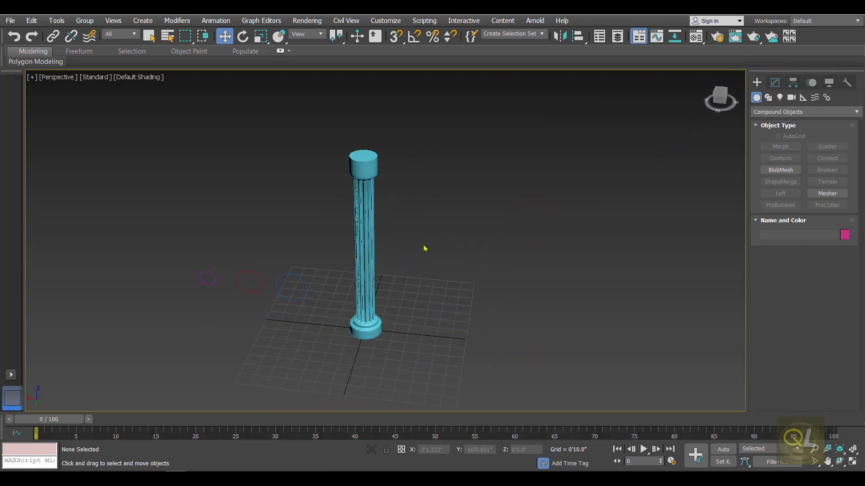